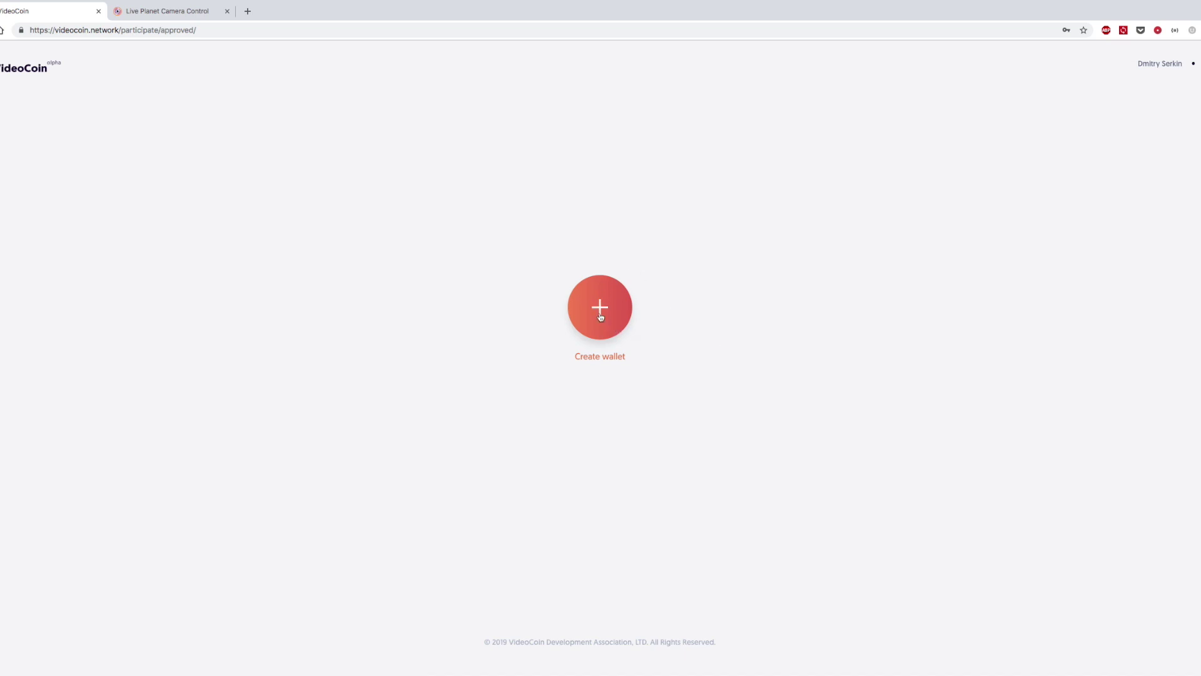
# Start creating a new wallet from the approved participant page
pyautogui.click(600, 317)
# Create the wallet, protecting its private key with a confirmed password
pyautogui.click(536, 336)
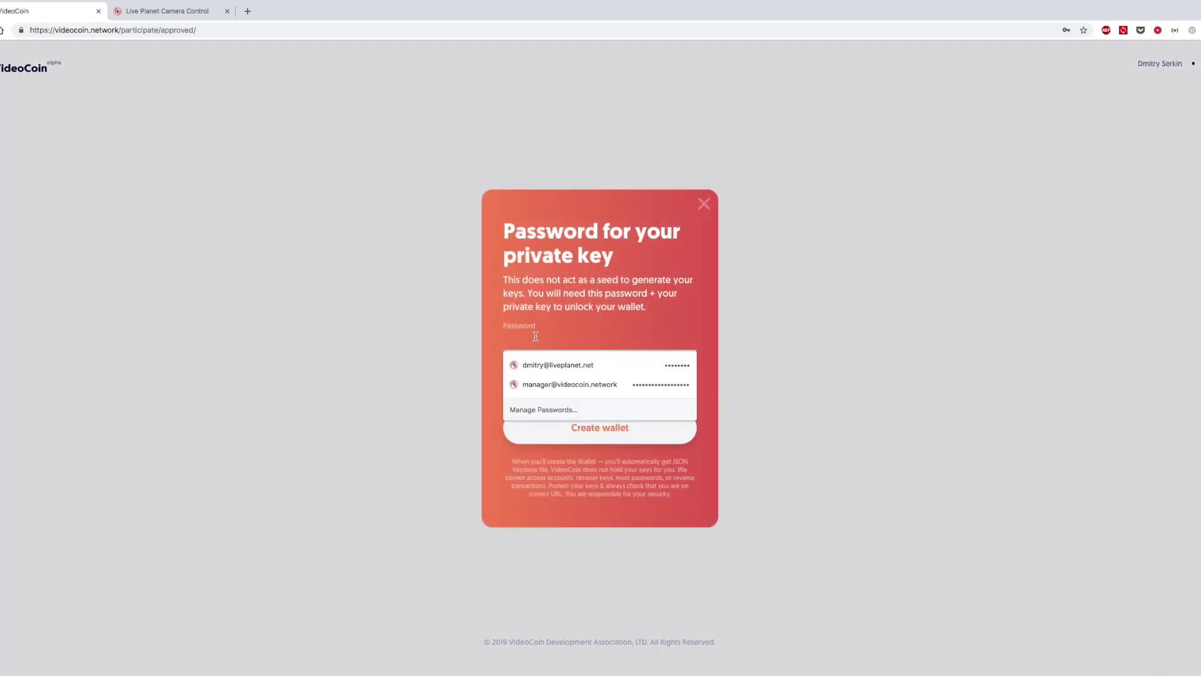
pyautogui.write('*****')
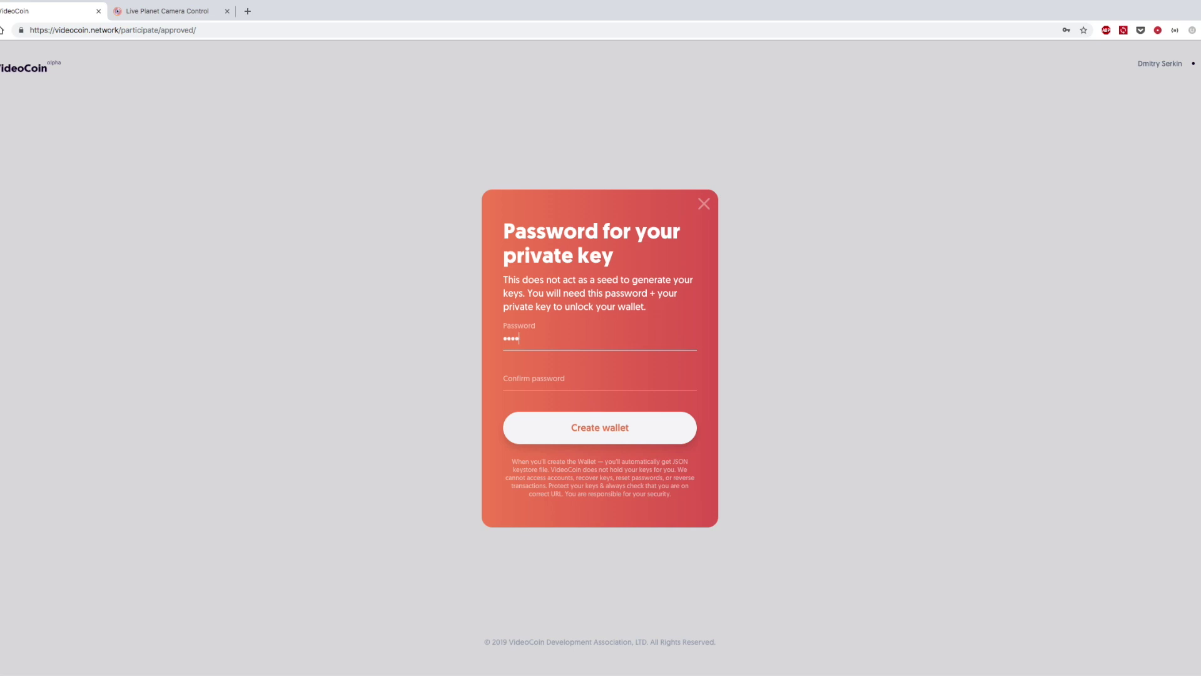
pyautogui.write('***')
pyautogui.press('Tab')
pyautogui.write('********')
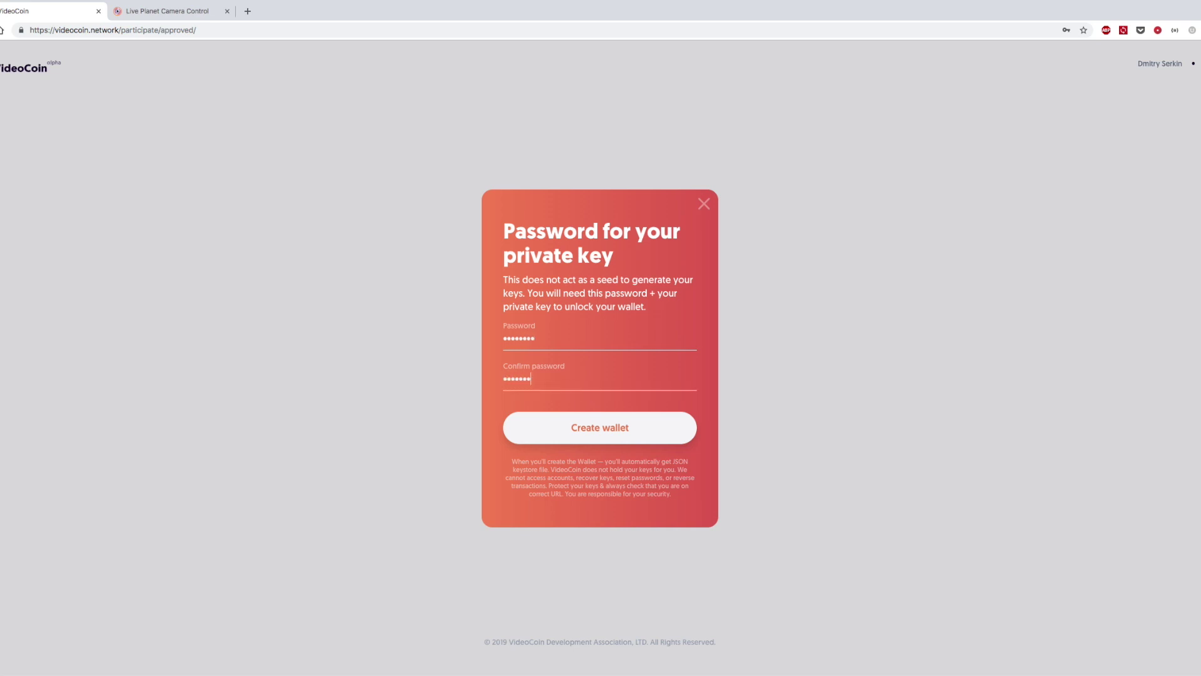
pyautogui.click(616, 428)
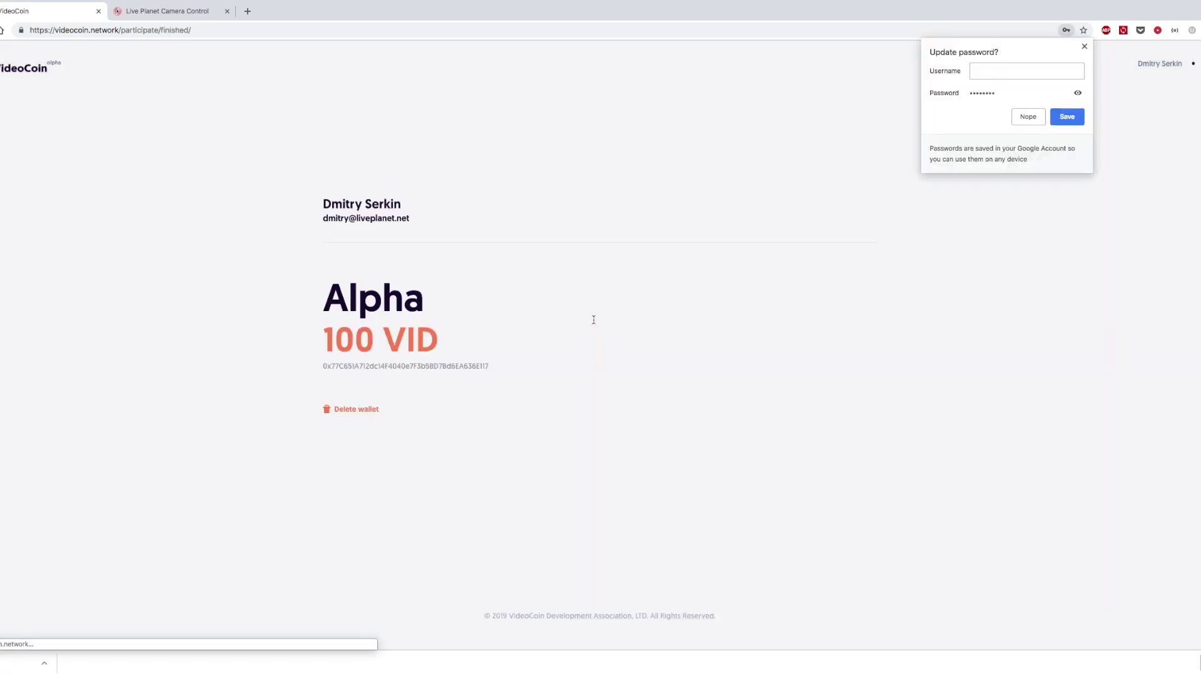
# Dismiss the save-password offer, check the downloaded keystore, and confirm the 100 VID balance
pyautogui.click(1087, 46)
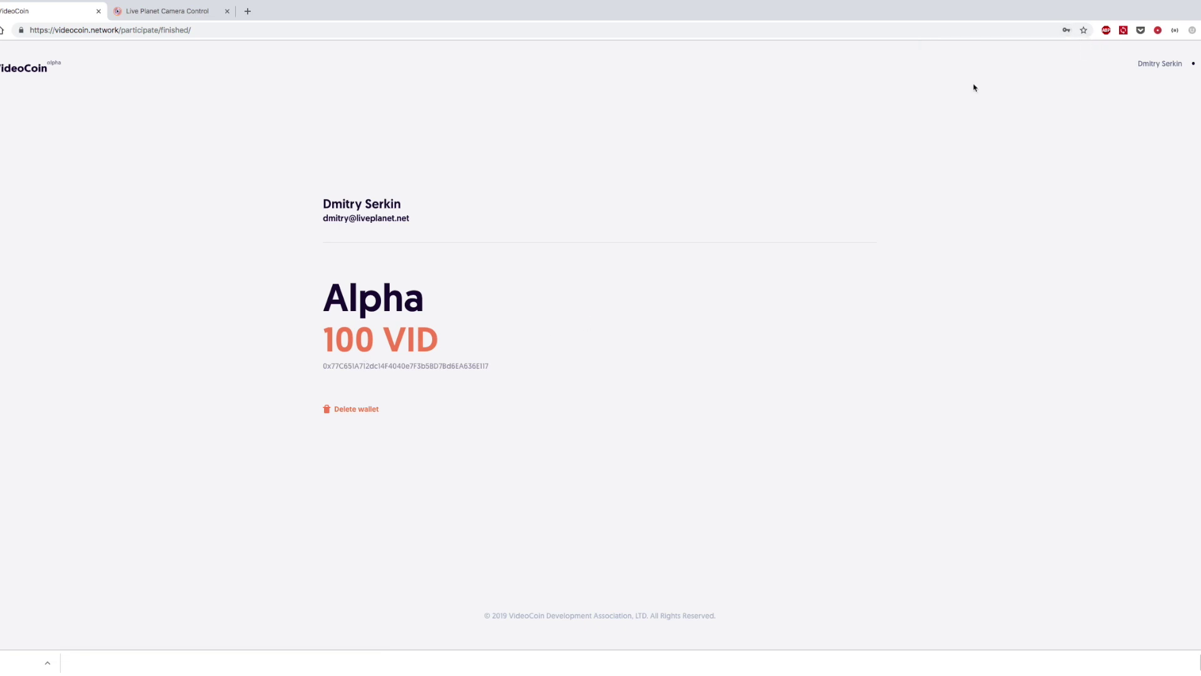
pyautogui.click(47, 662)
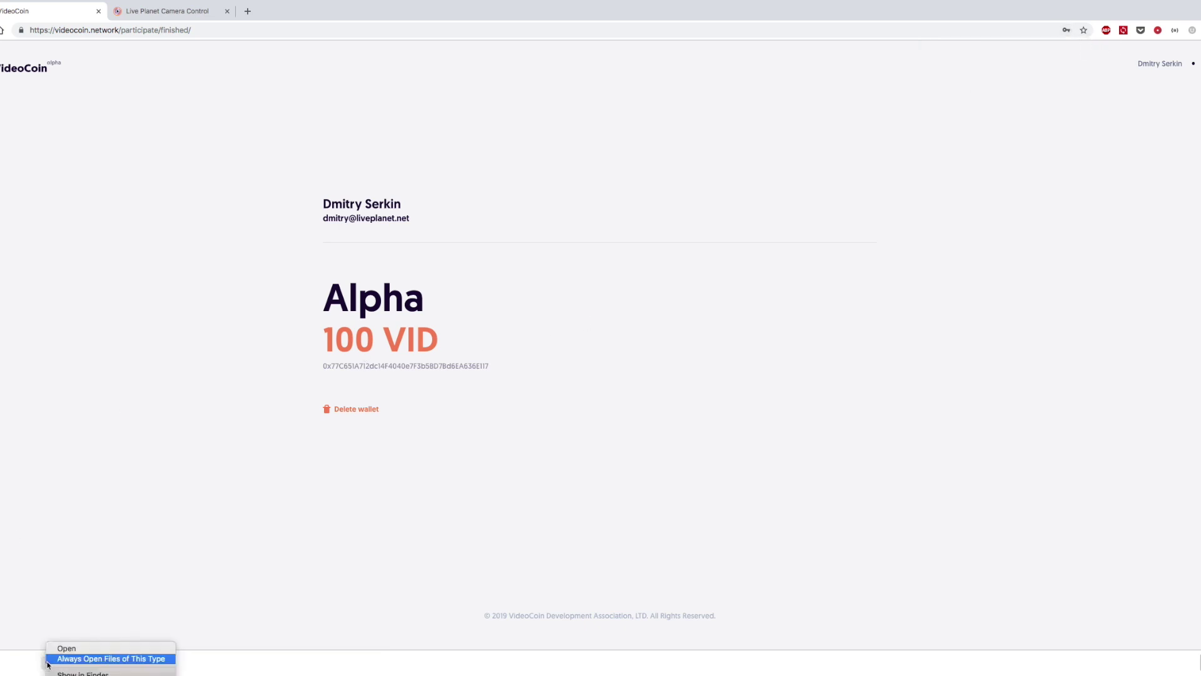
pyautogui.click(351, 576)
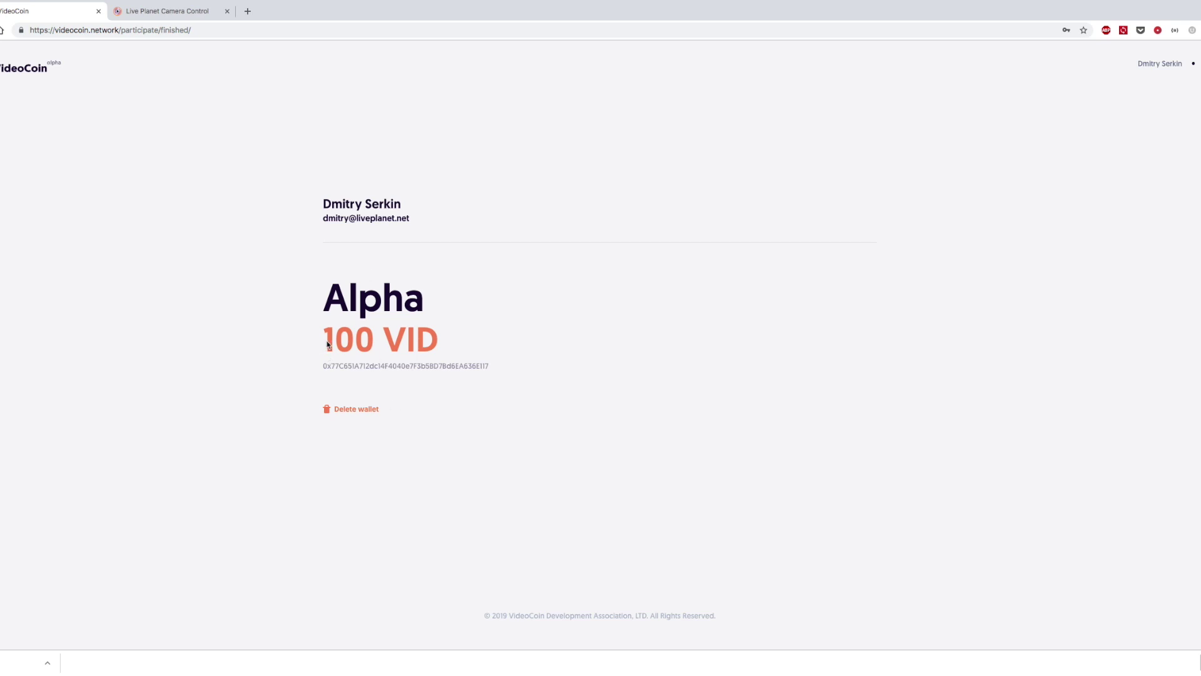
pyautogui.moveTo(323, 341); pyautogui.dragTo(373, 343)
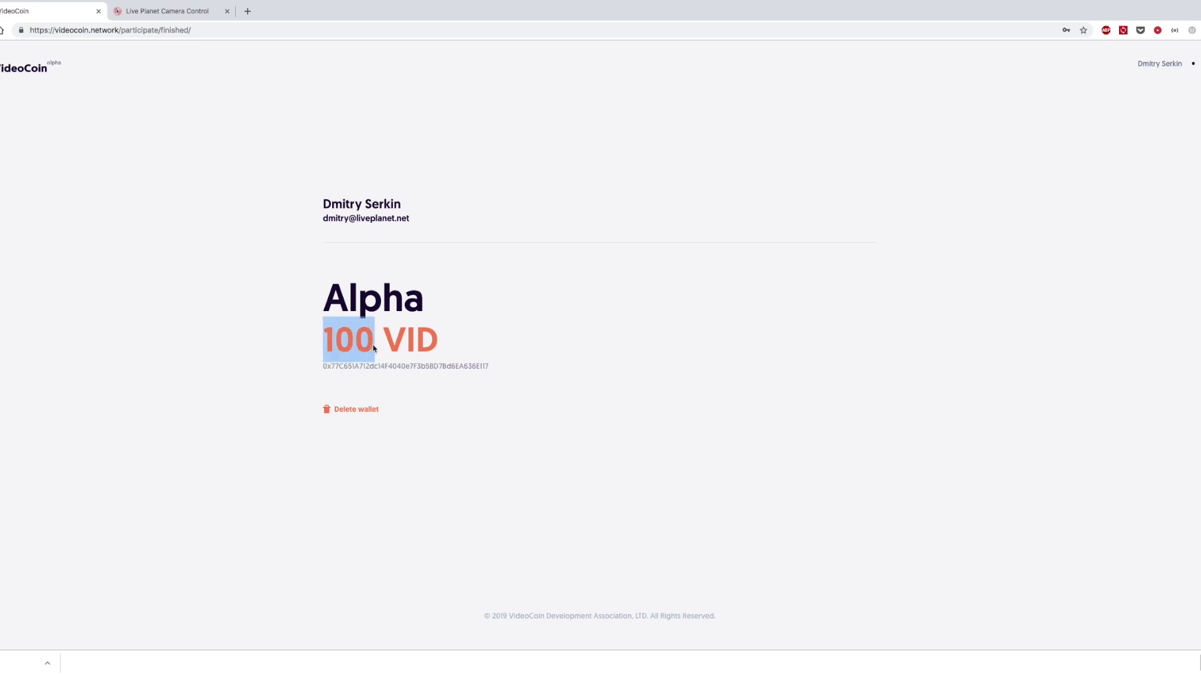
pyautogui.click(427, 342)
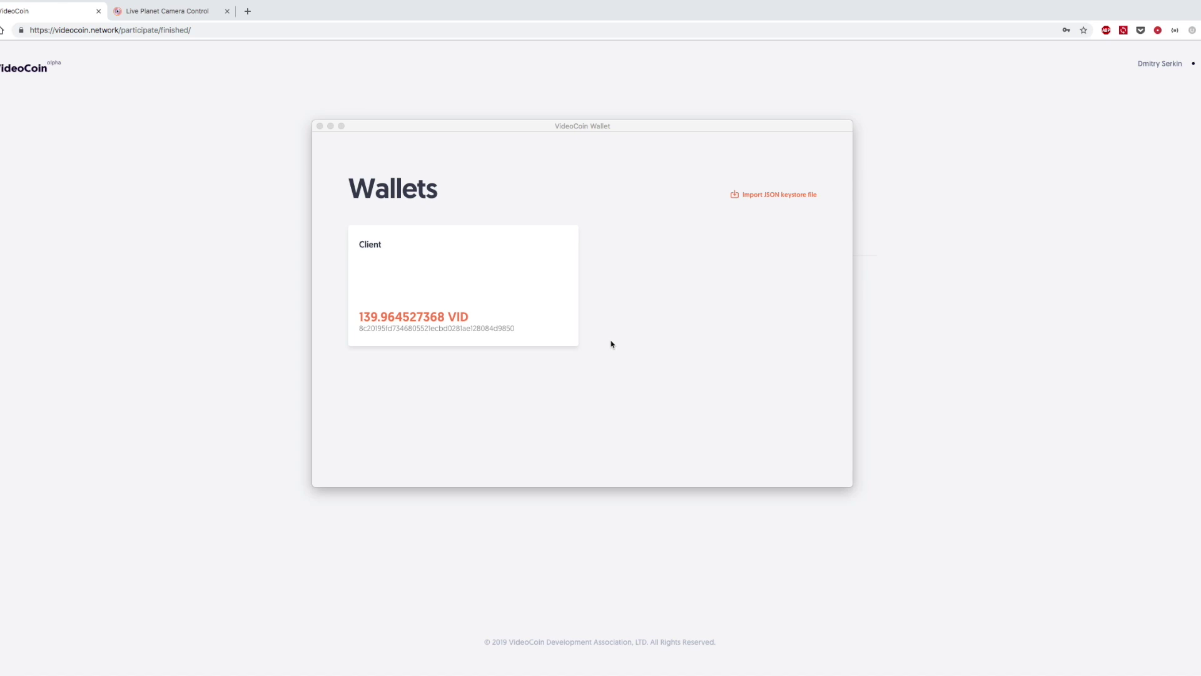
# Import the wallet.json keystore file from Downloads into VideoCoin Wallet
pyautogui.click(788, 195)
pyautogui.click(774, 196)
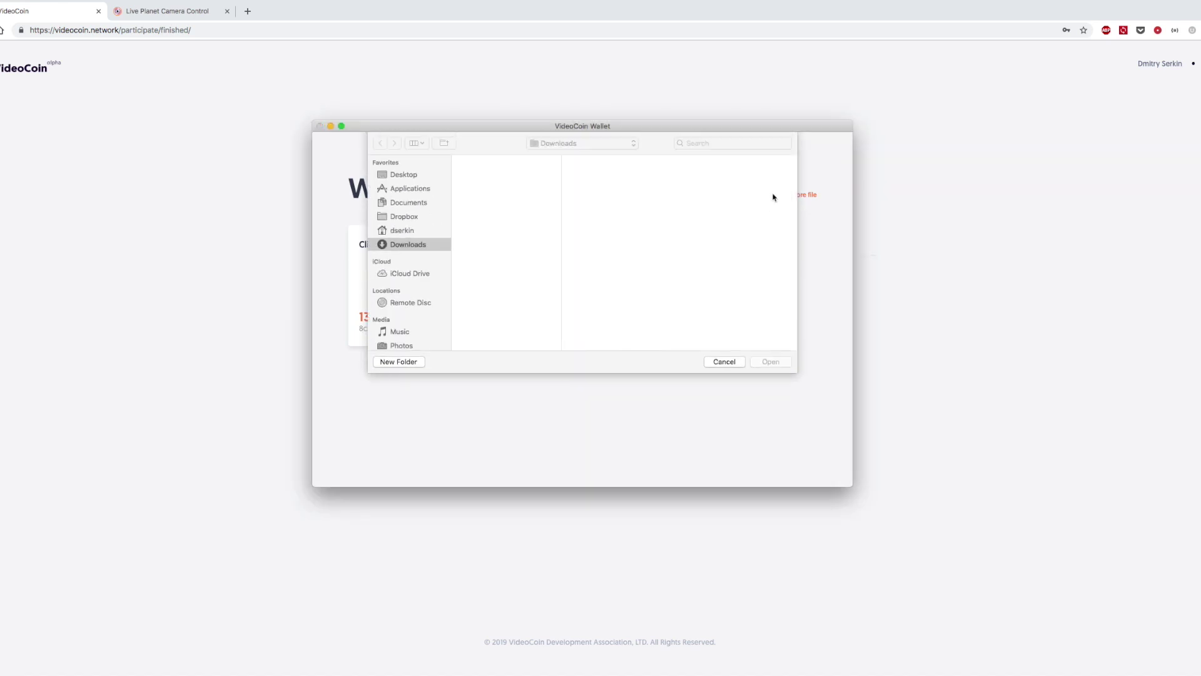
pyautogui.click(482, 179)
pyautogui.press('Return')
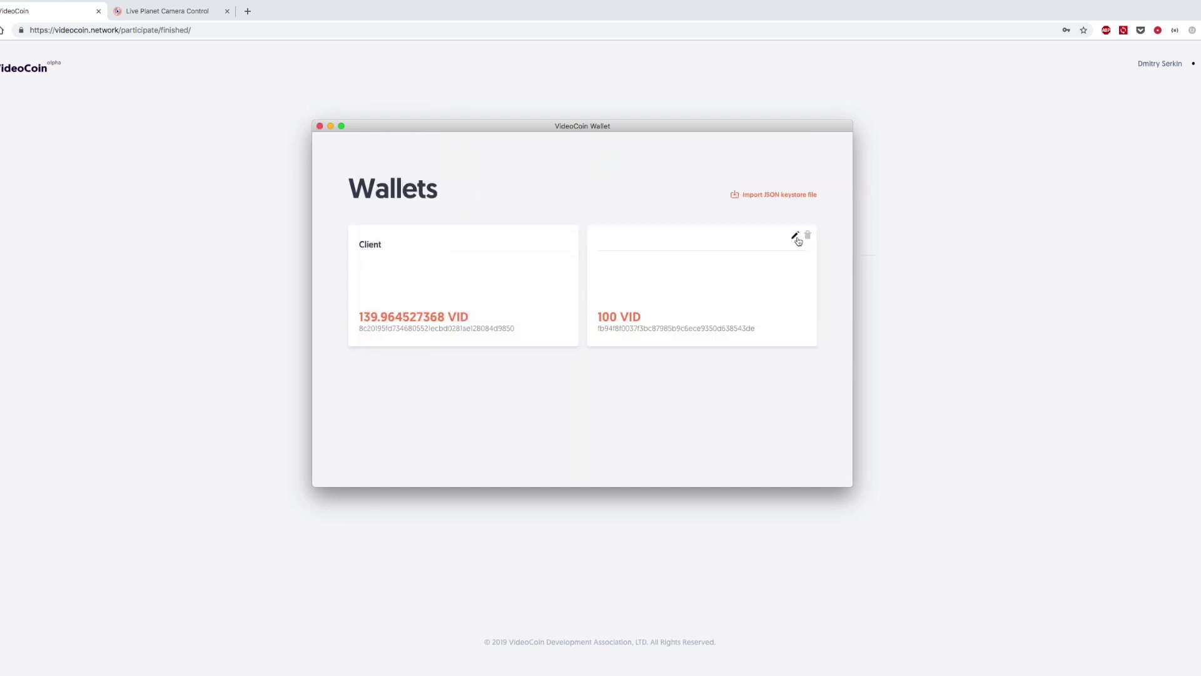
# Rename the imported wallet to 'My'
pyautogui.click(795, 236)
pyautogui.write('My')
pyautogui.press('Return')
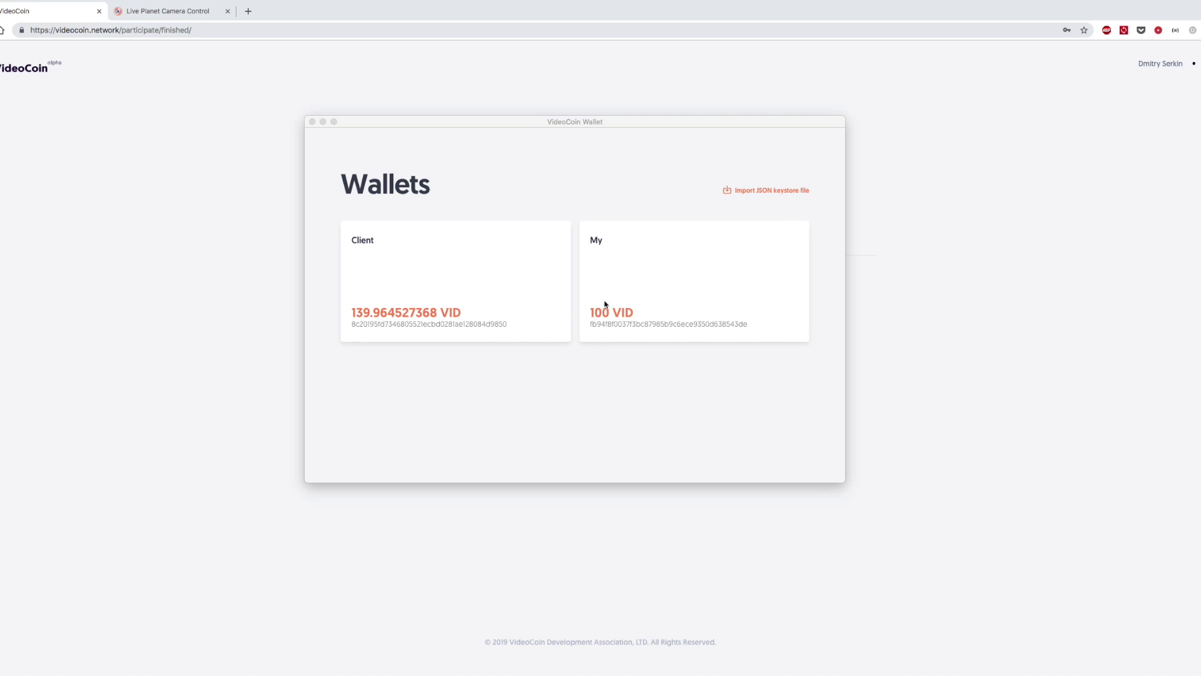
# Stream the Frame Buffer Streaming profile from the Client wallet, unlocked with its password
pyautogui.click(415, 276)
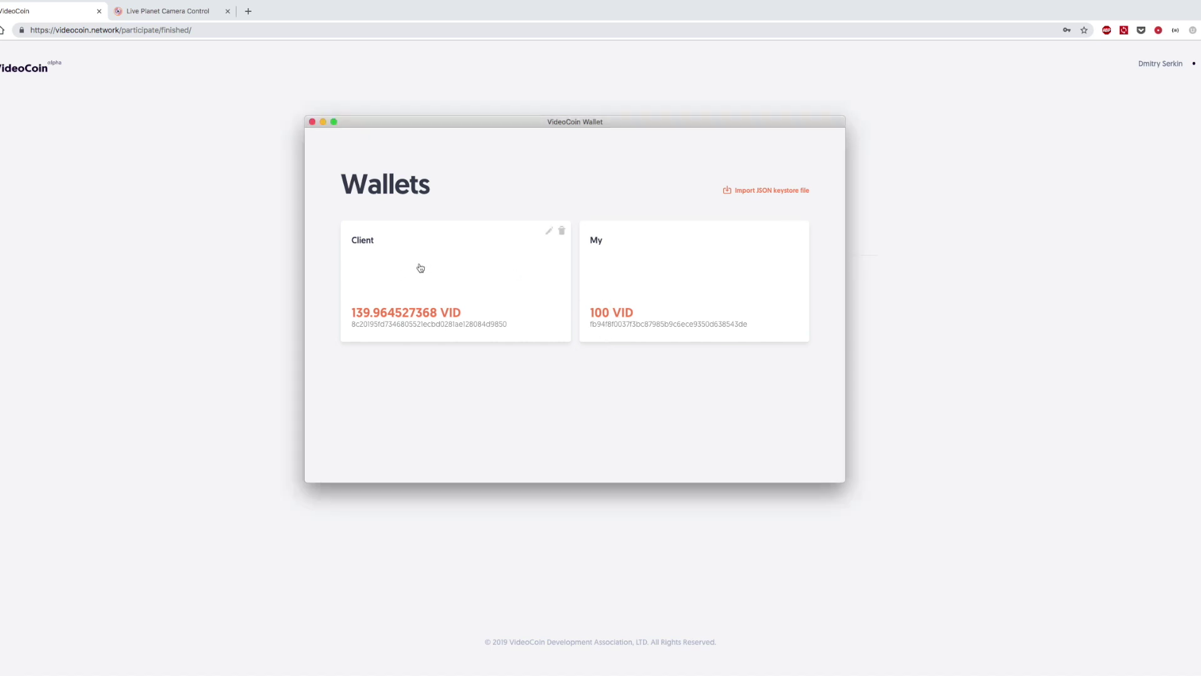
pyautogui.click(413, 268)
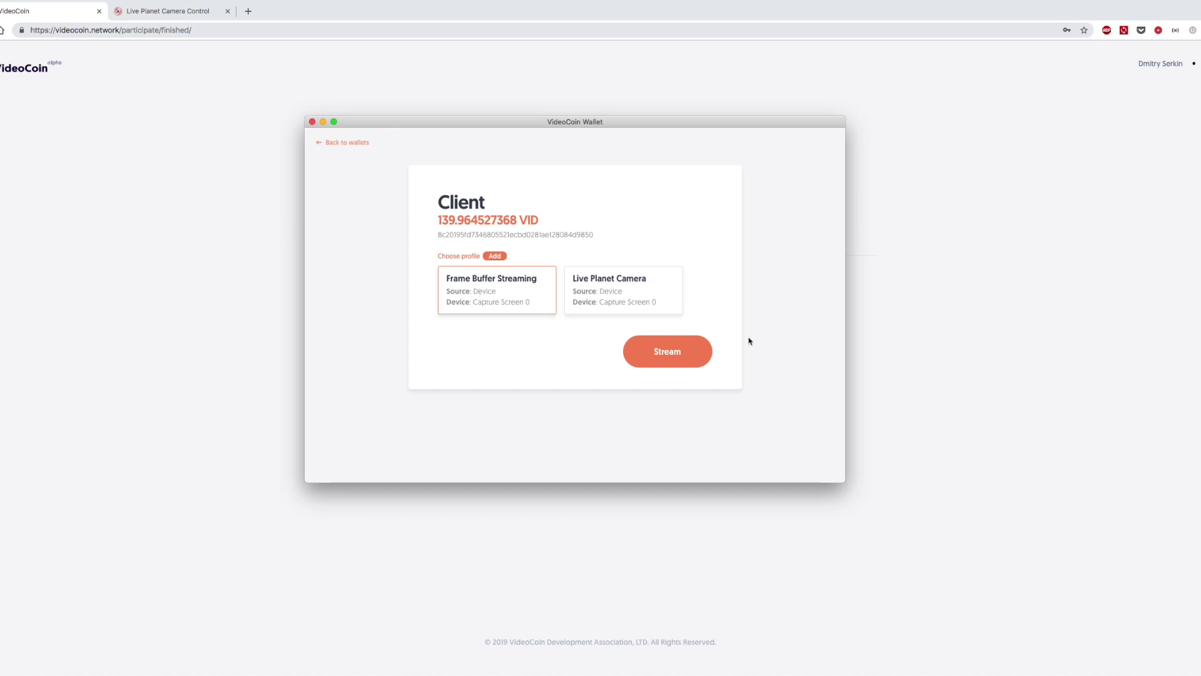
pyautogui.click(666, 354)
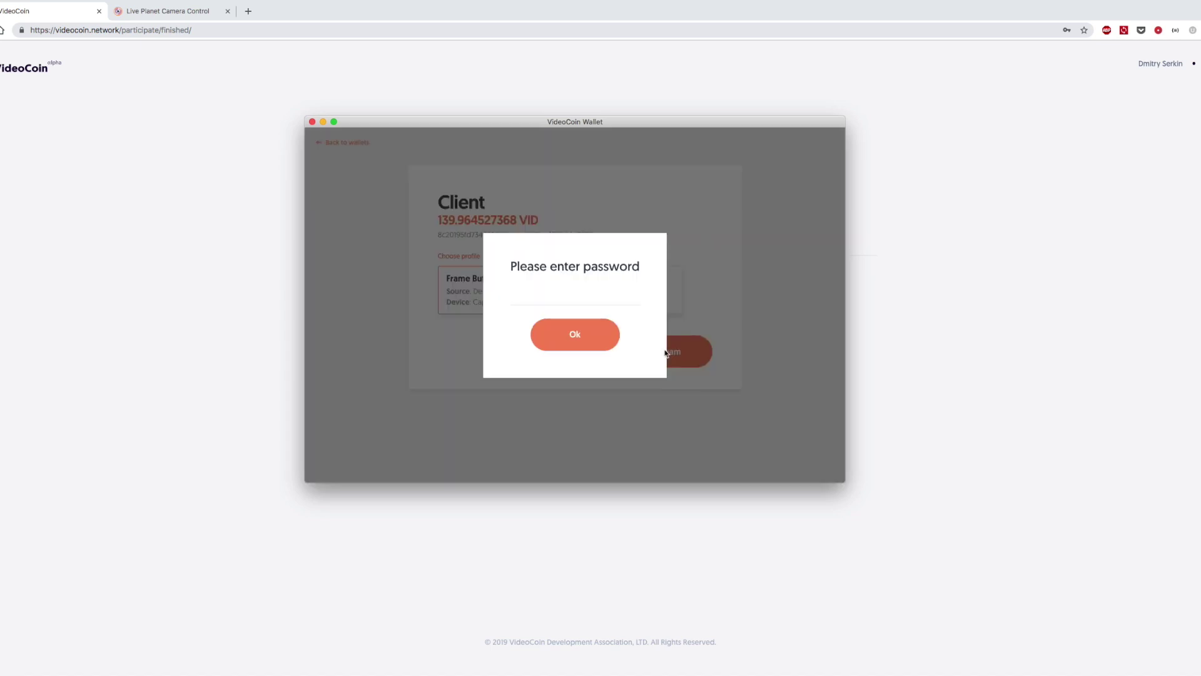
pyautogui.write('******')
pyautogui.press('Return')
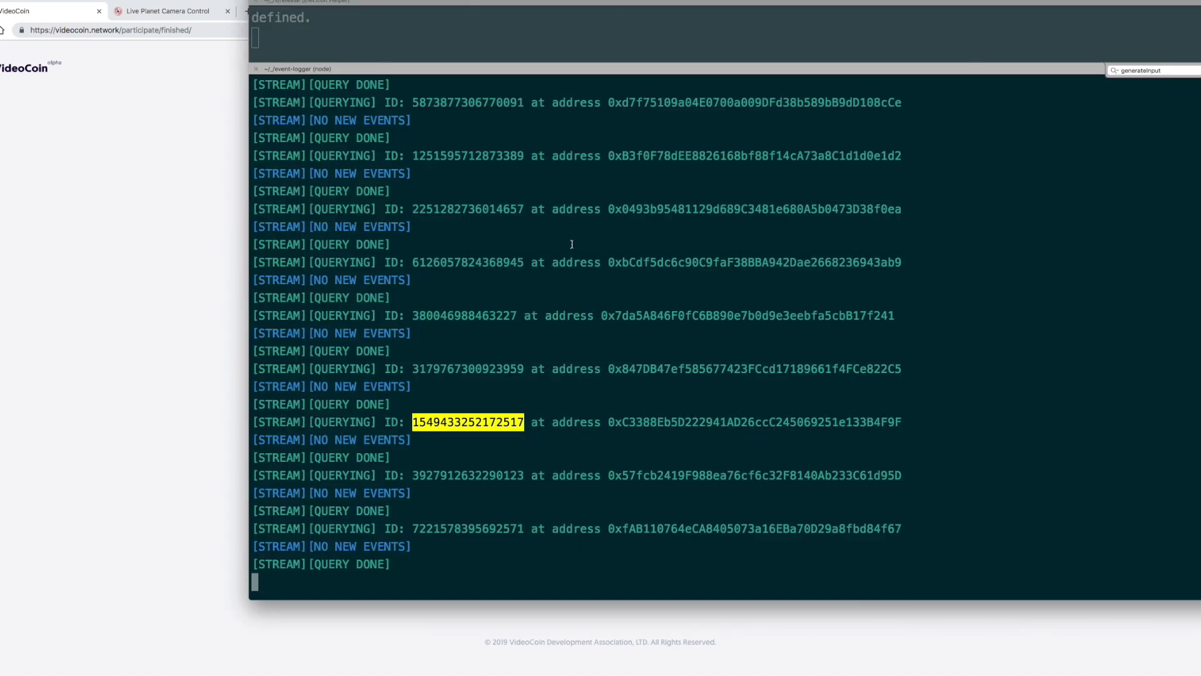
# Restart the event logger with npm run listen on the stream address and review its output
pyautogui.hotkey('ctrl', 'c')
pyautogui.press('Up')
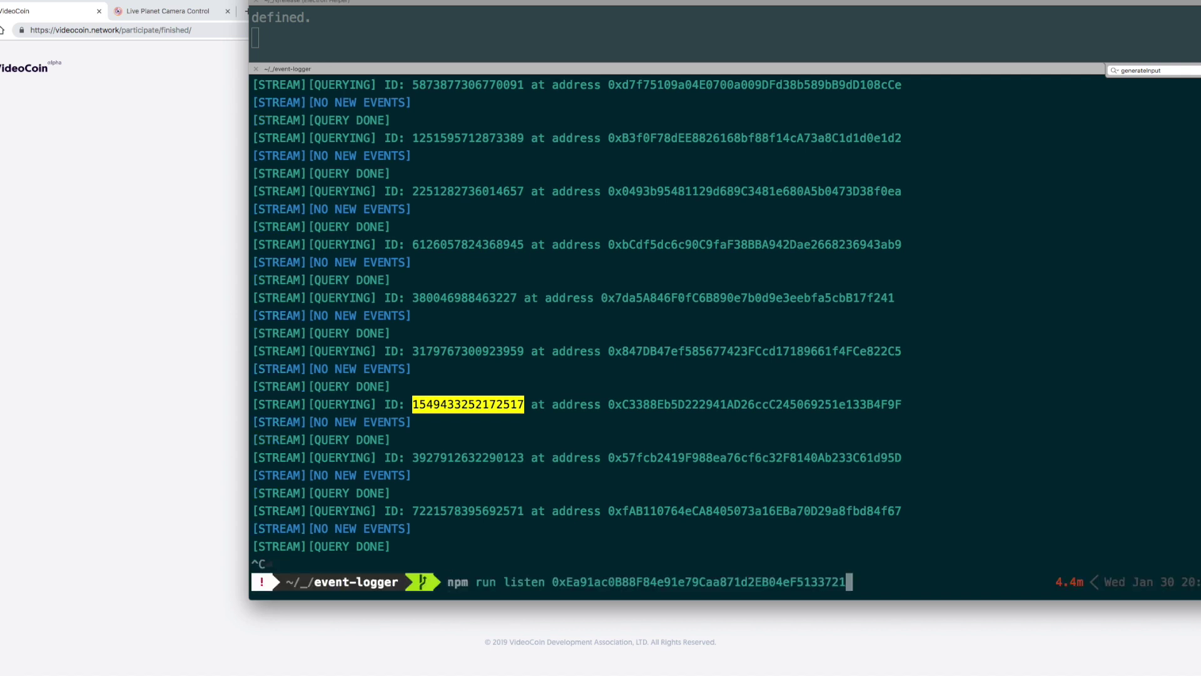
pyautogui.press('Return')
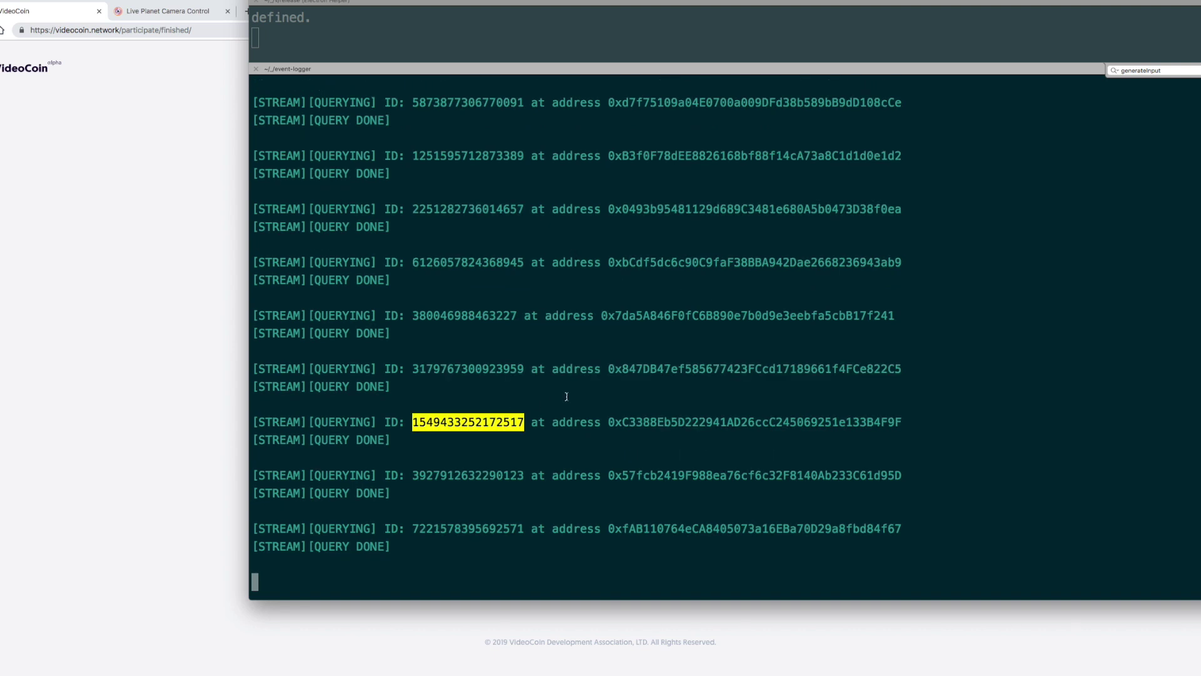
pyautogui.scroll(8, 567, 396)
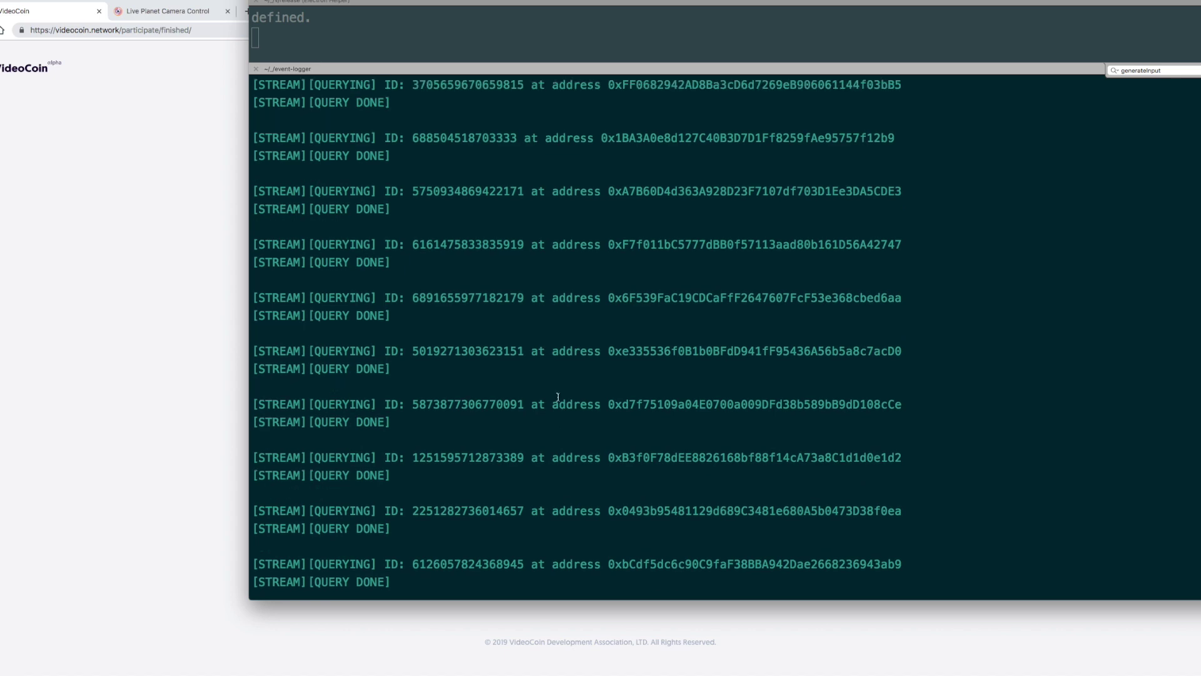
pyautogui.scroll(-15, 558, 397)
pyautogui.scroll(-8, 543, 400)
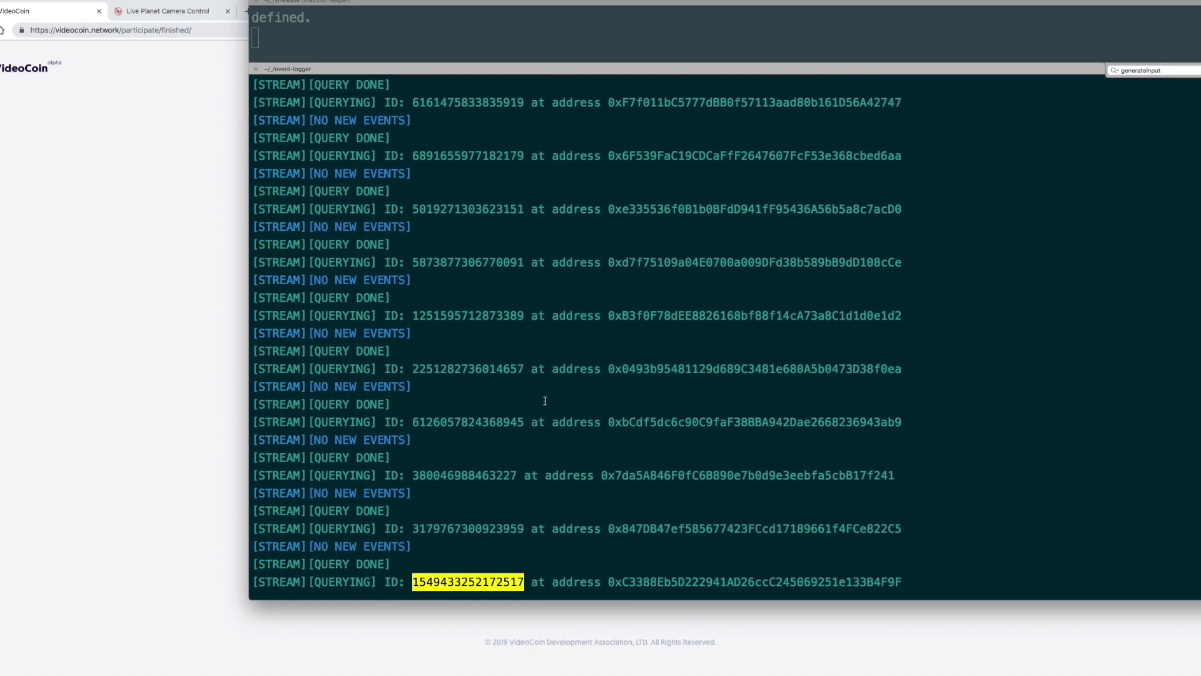
pyautogui.click(163, 386)
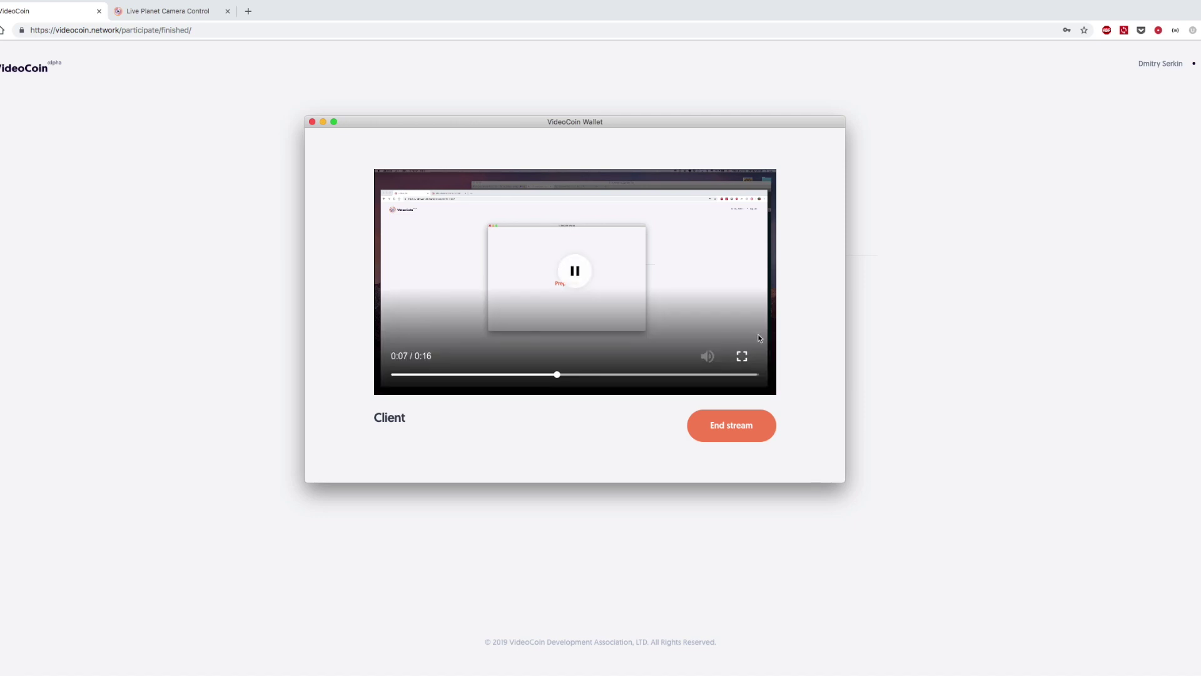
# Watch the Client desktop stream playback full screen
pyautogui.click(743, 356)
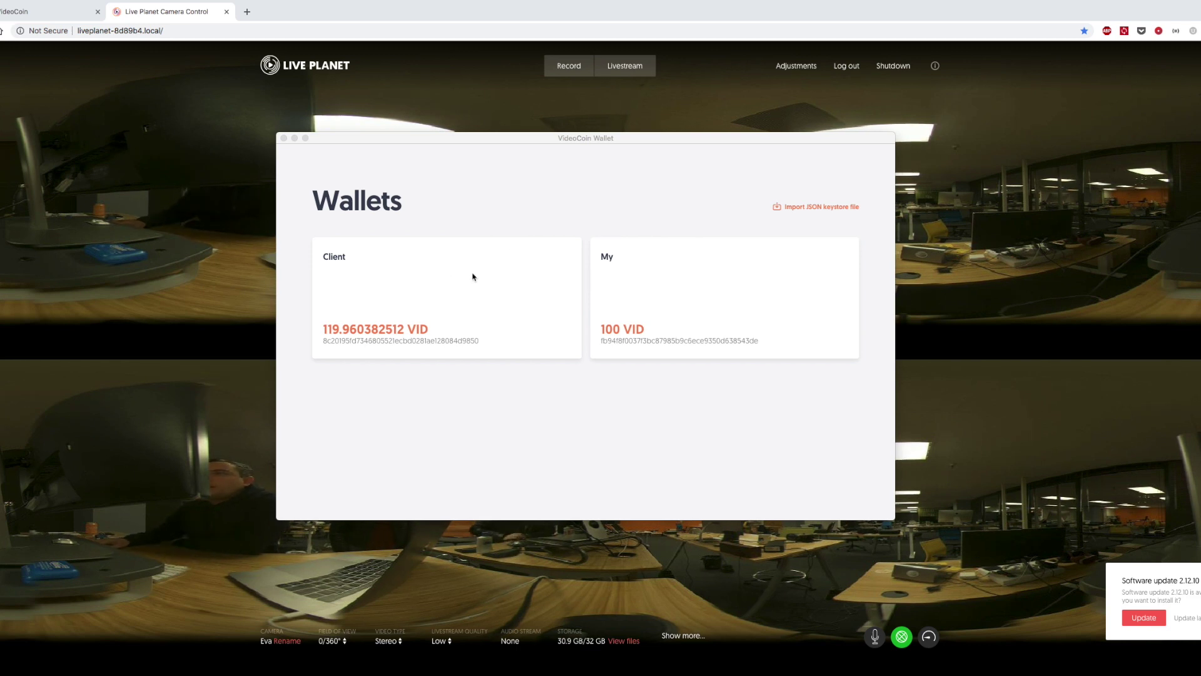
# Open the Client wallet, then begin a new livestream on the Live Planet camera page
pyautogui.click(470, 271)
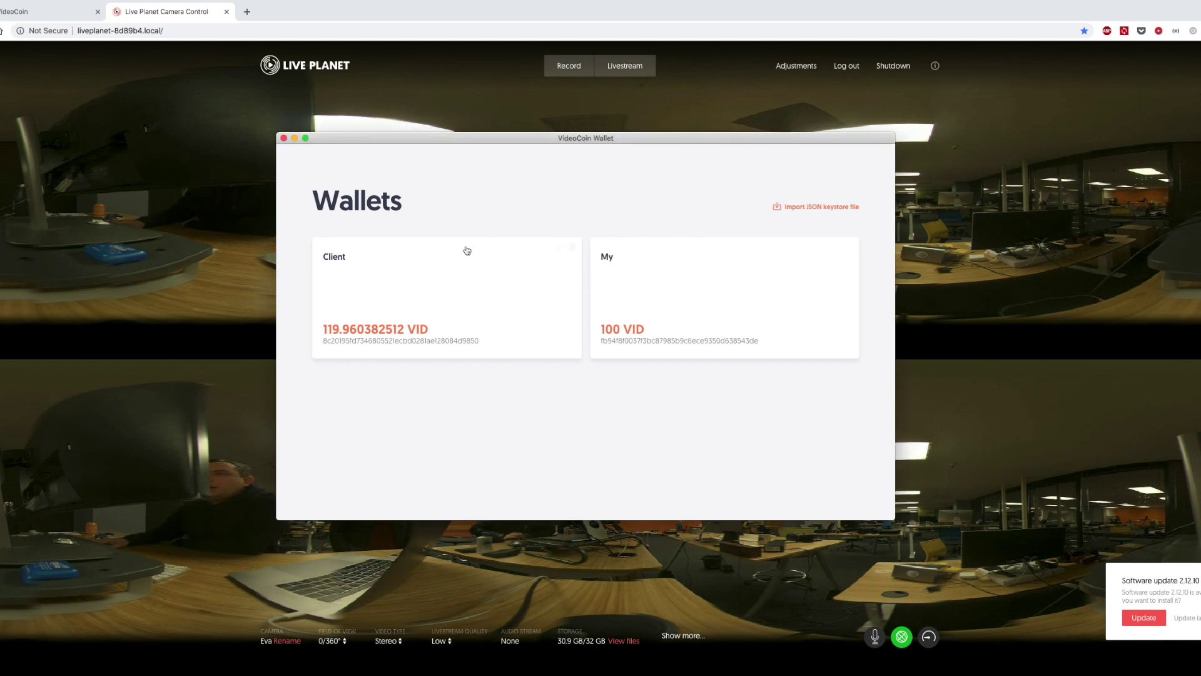
pyautogui.click(430, 288)
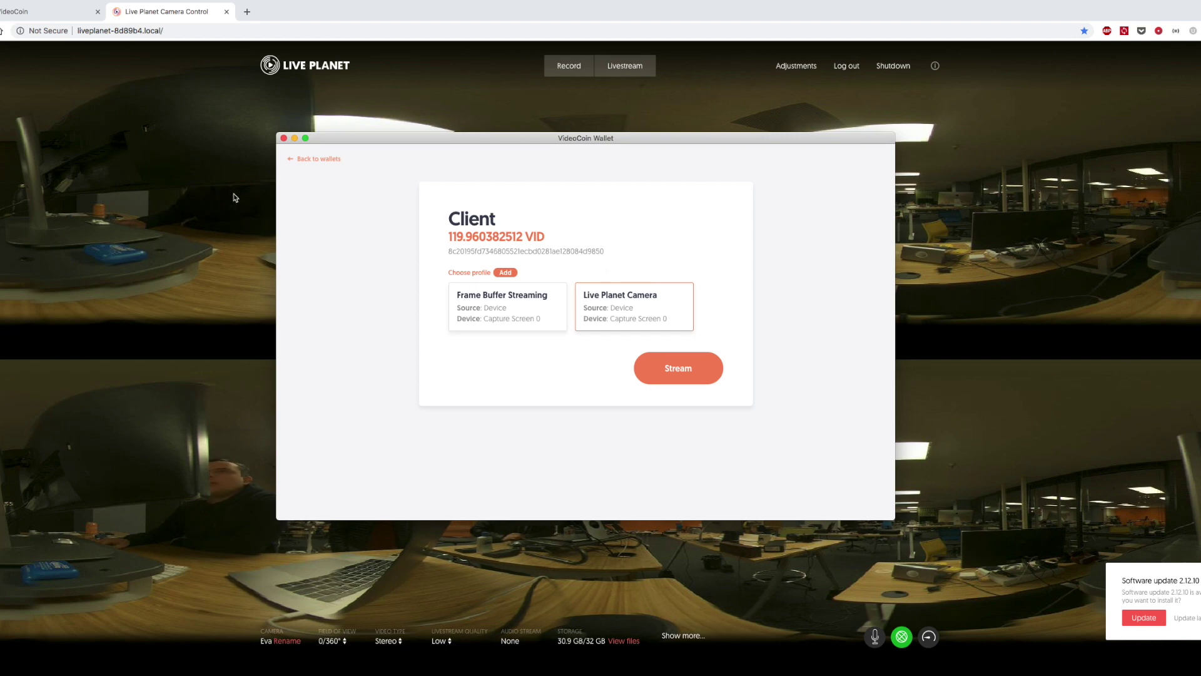
pyautogui.press('super+Tab')
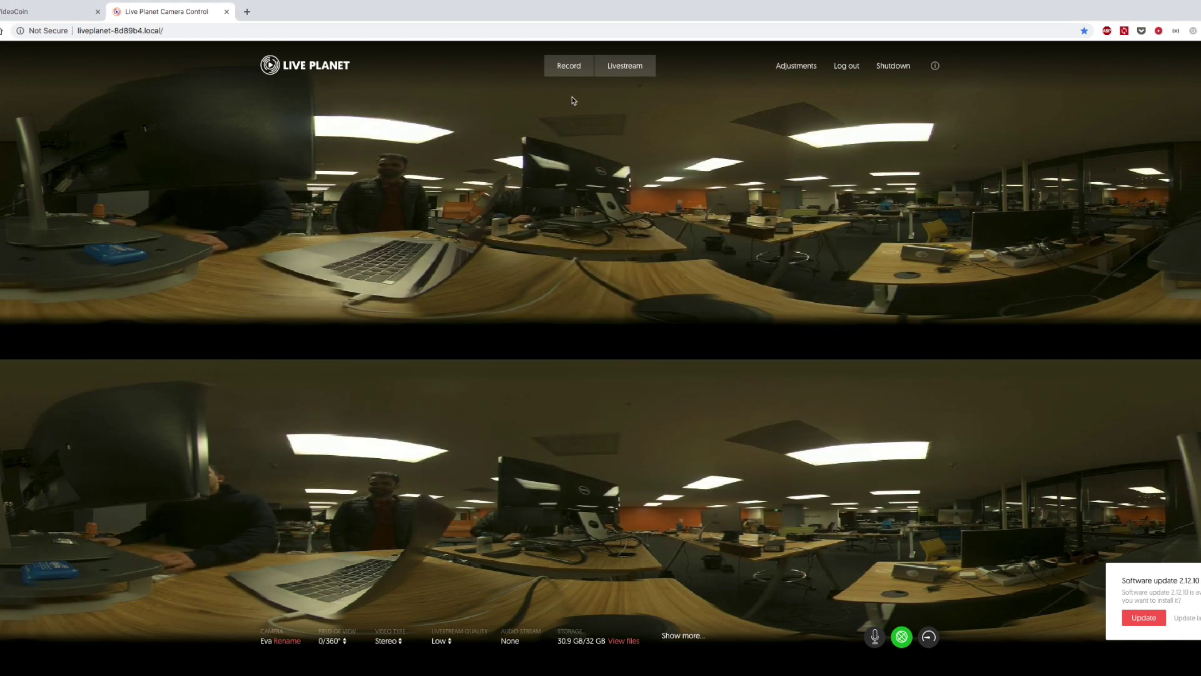
pyautogui.click(626, 67)
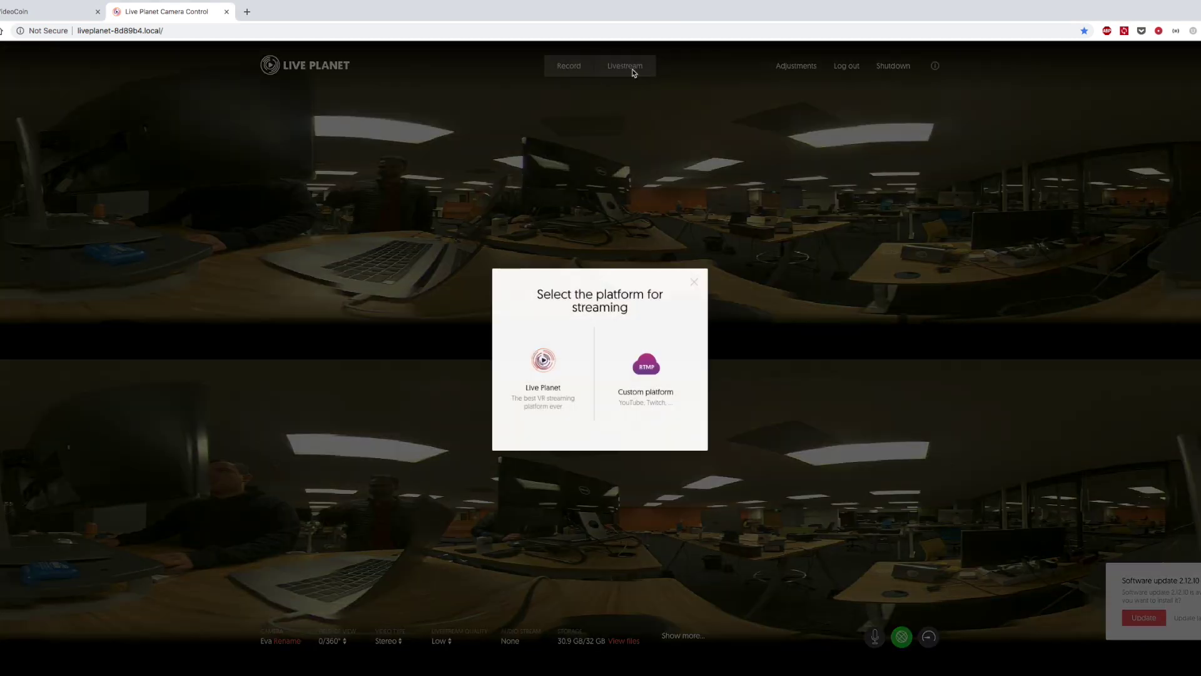
# Livestream the camera to custom RTMP rtmp://192.168.86.96:1936 with stream name 'stream'
pyautogui.click(646, 376)
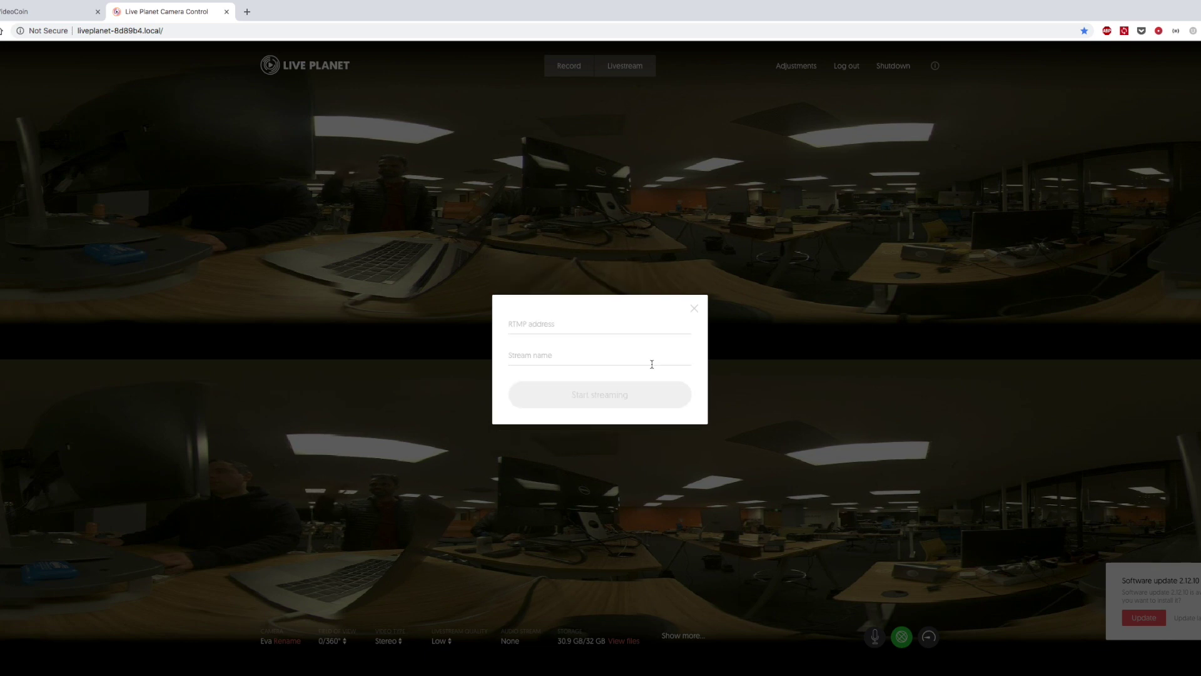
pyautogui.click(555, 324)
pyautogui.click(555, 346)
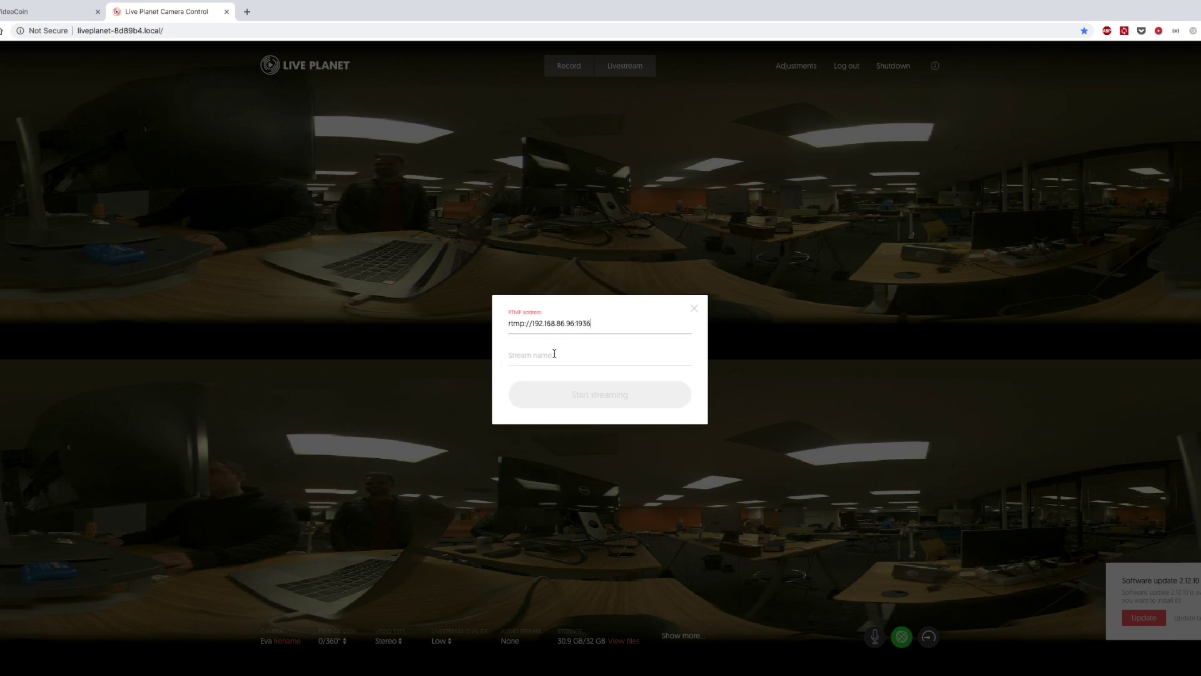
pyautogui.click(555, 353)
pyautogui.write('stream')
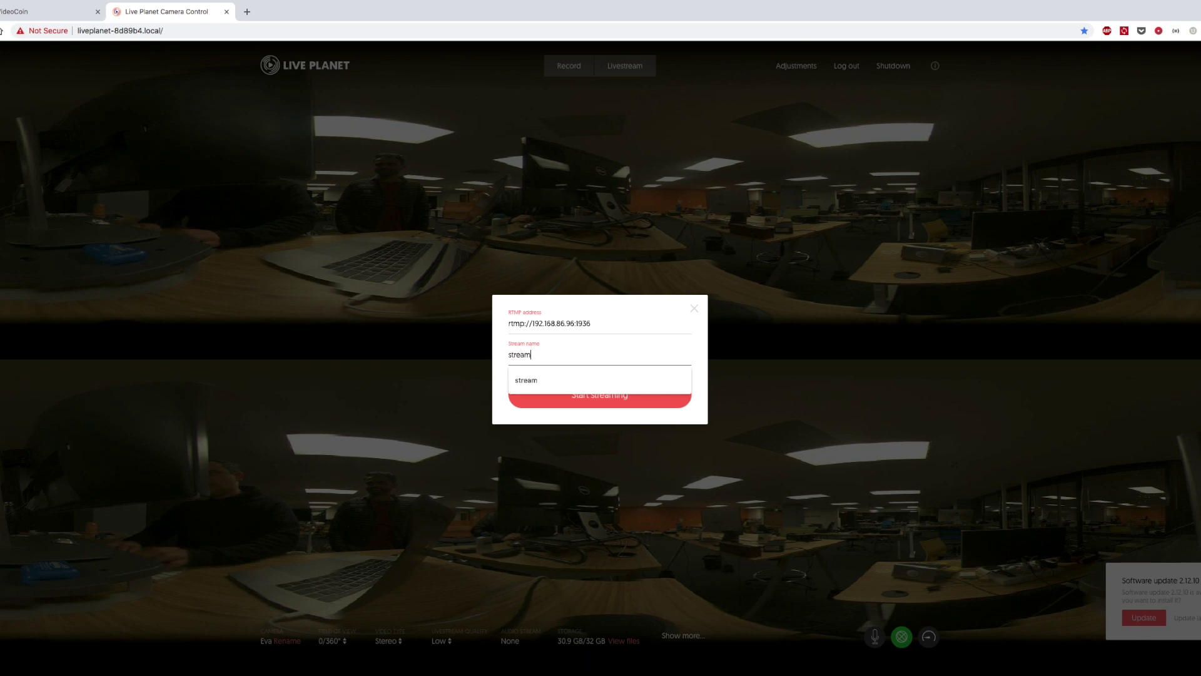
pyautogui.click(595, 395)
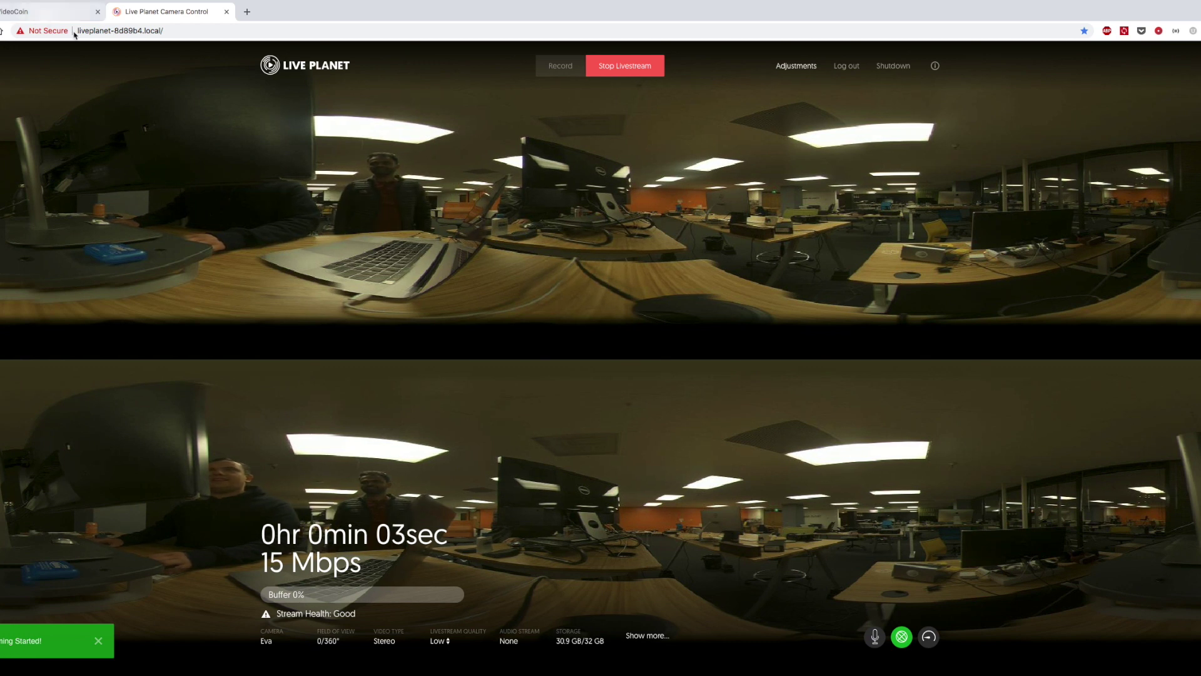
pyautogui.press('super+Tab')
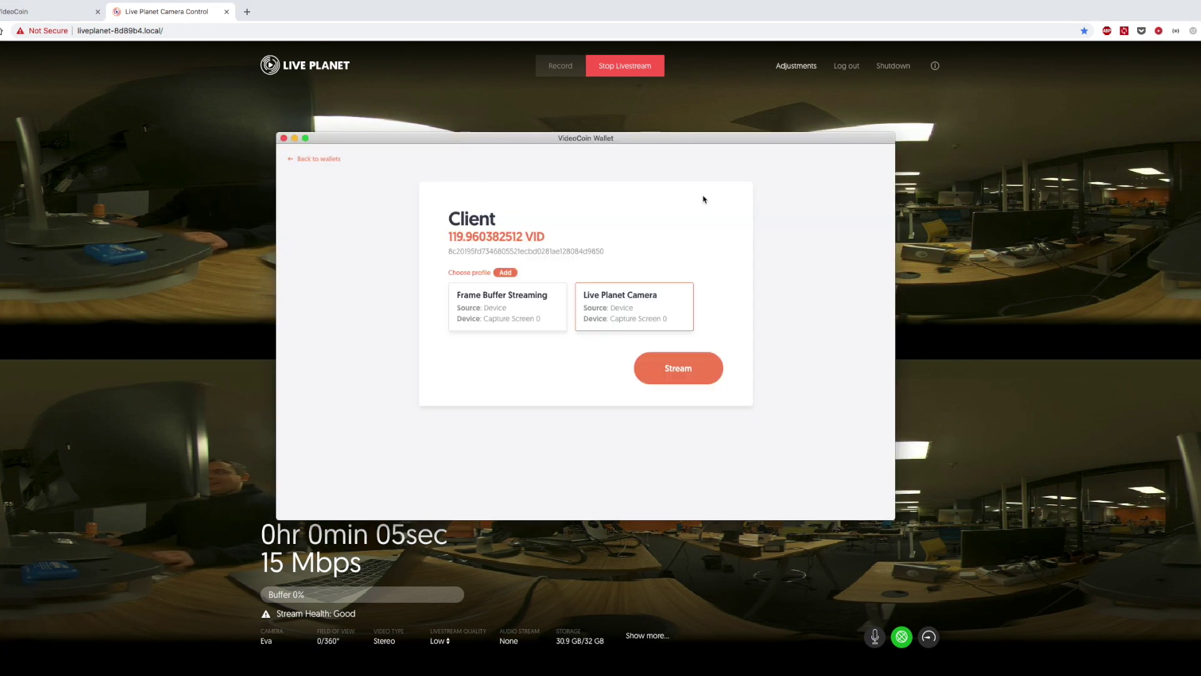
# Stream the Live Planet Camera profile from Client, unlocked with the wallet password
pyautogui.click(681, 376)
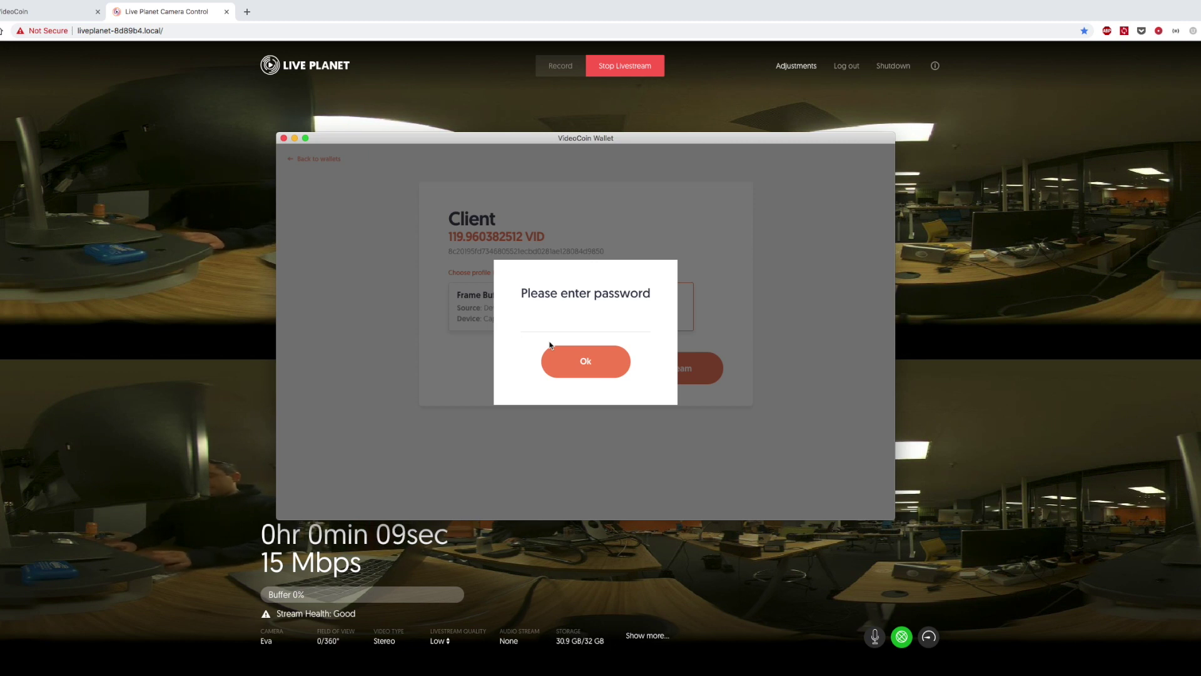
pyautogui.write('•••••')
pyautogui.press('Return')
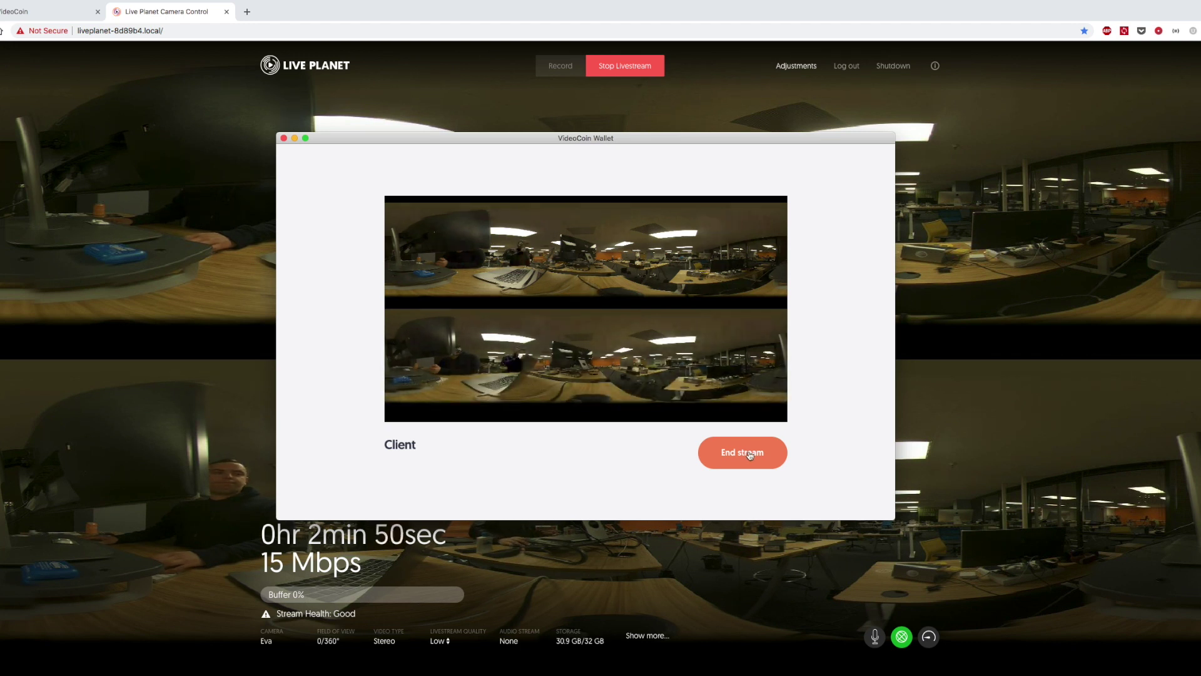
# Add and save a Vlog profile on the Client wallet using the FaceTime HD Camera device
pyautogui.click(747, 453)
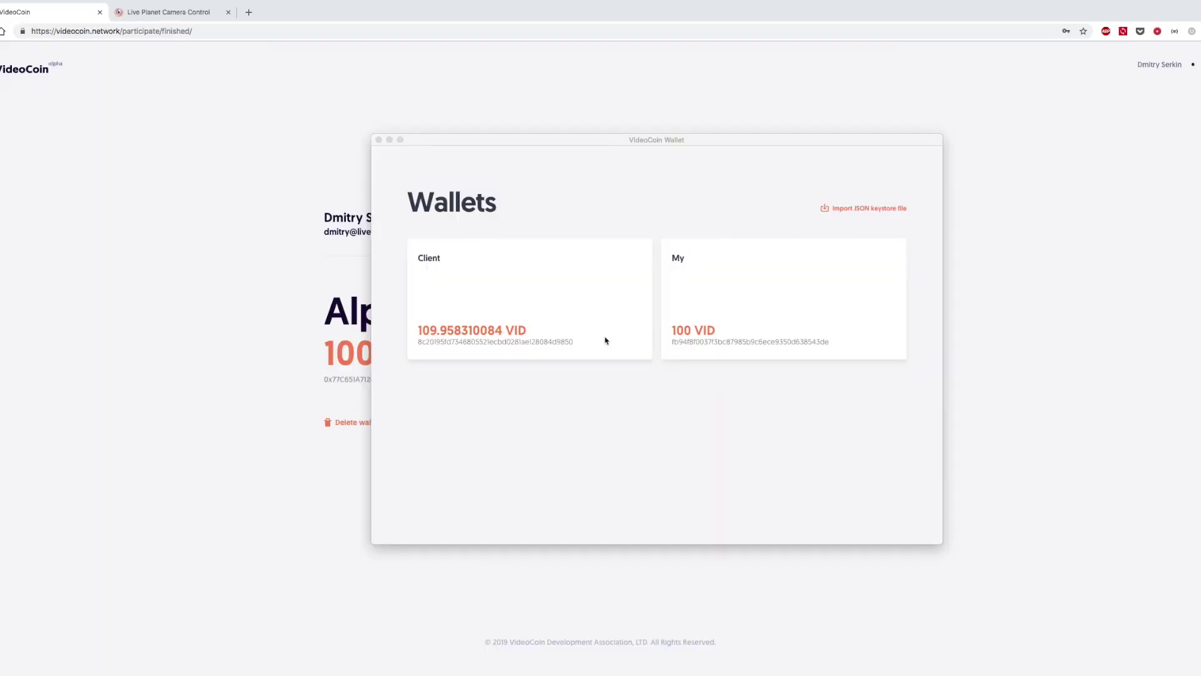
pyautogui.click(574, 321)
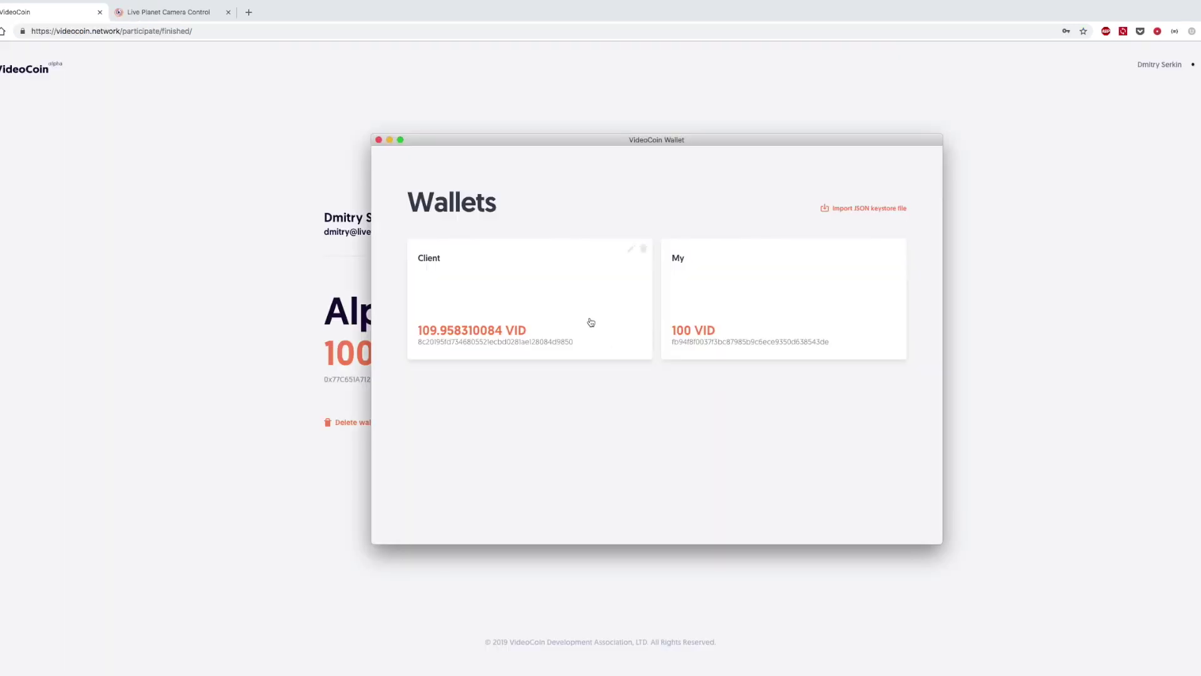
pyautogui.click(552, 309)
pyautogui.click(577, 274)
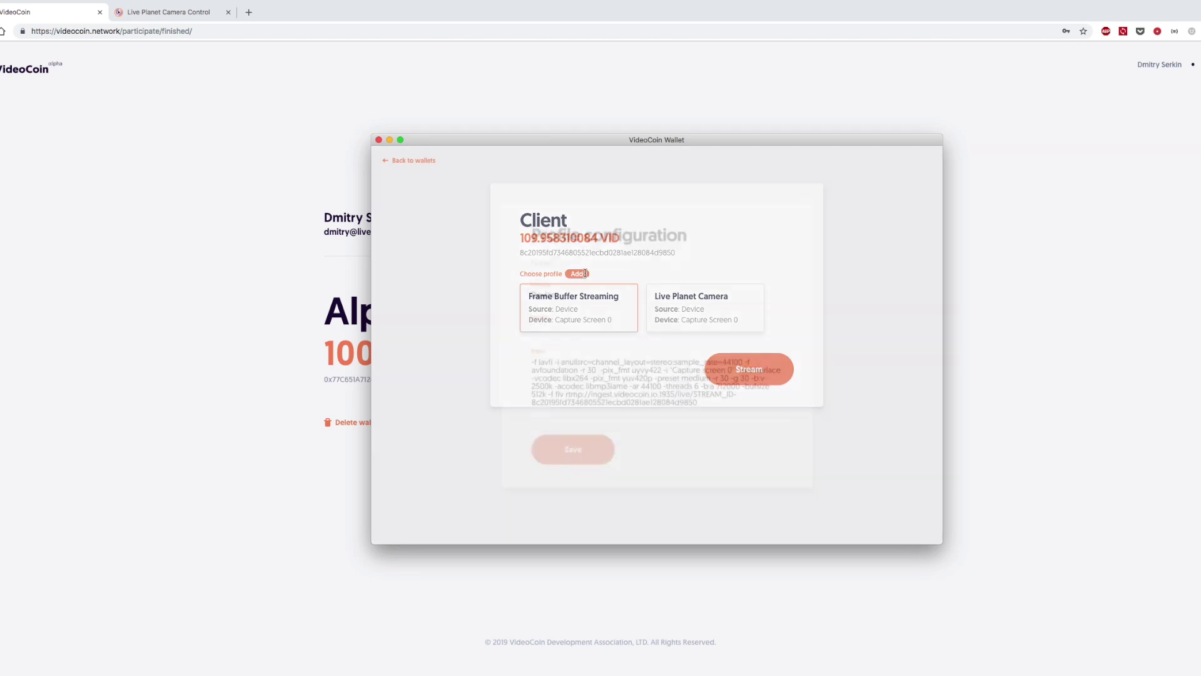
pyautogui.click(596, 261)
pyautogui.write('Vlog')
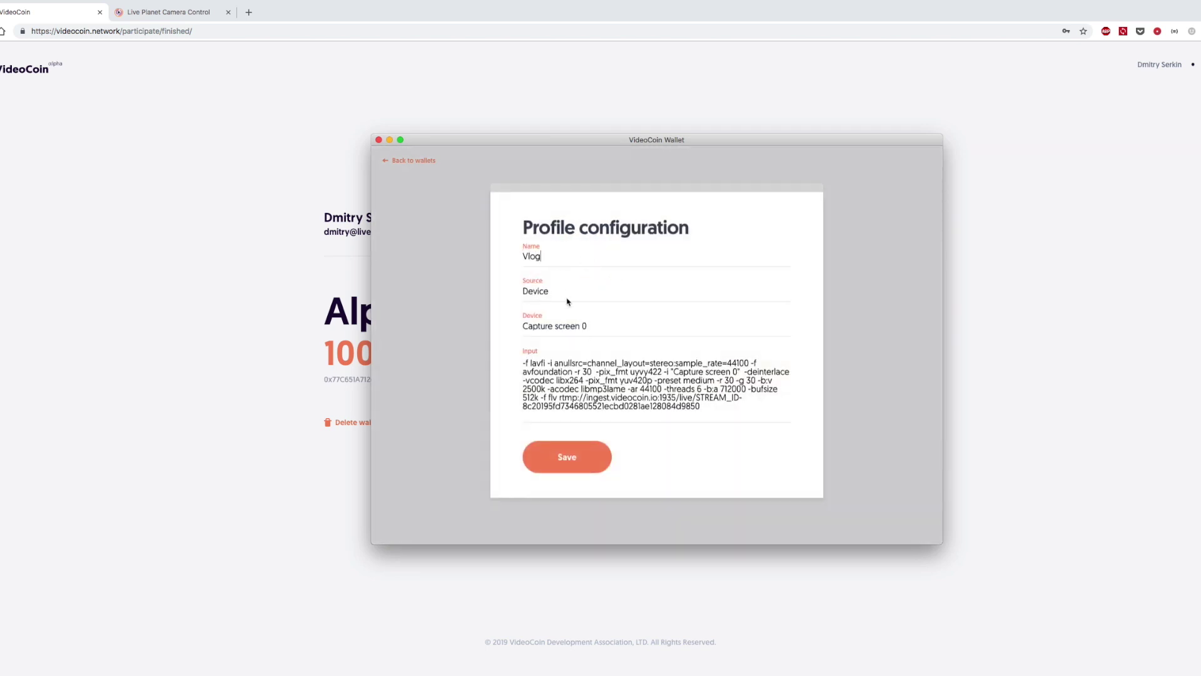
pyautogui.click(591, 333)
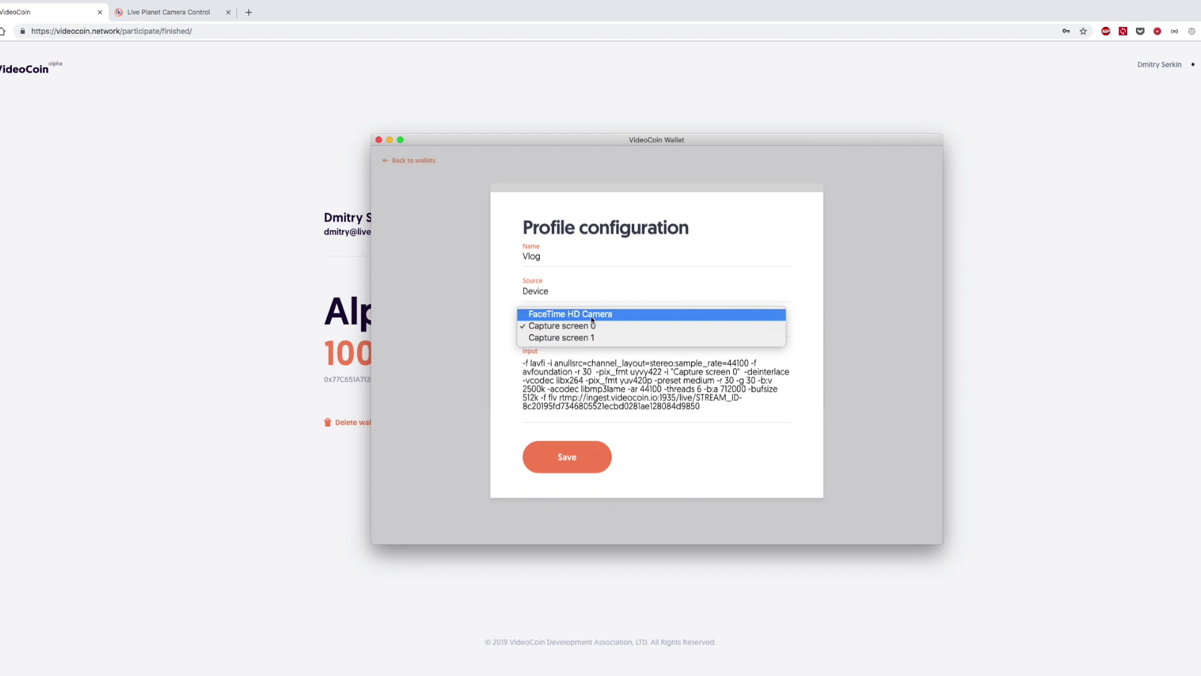
pyautogui.click(592, 315)
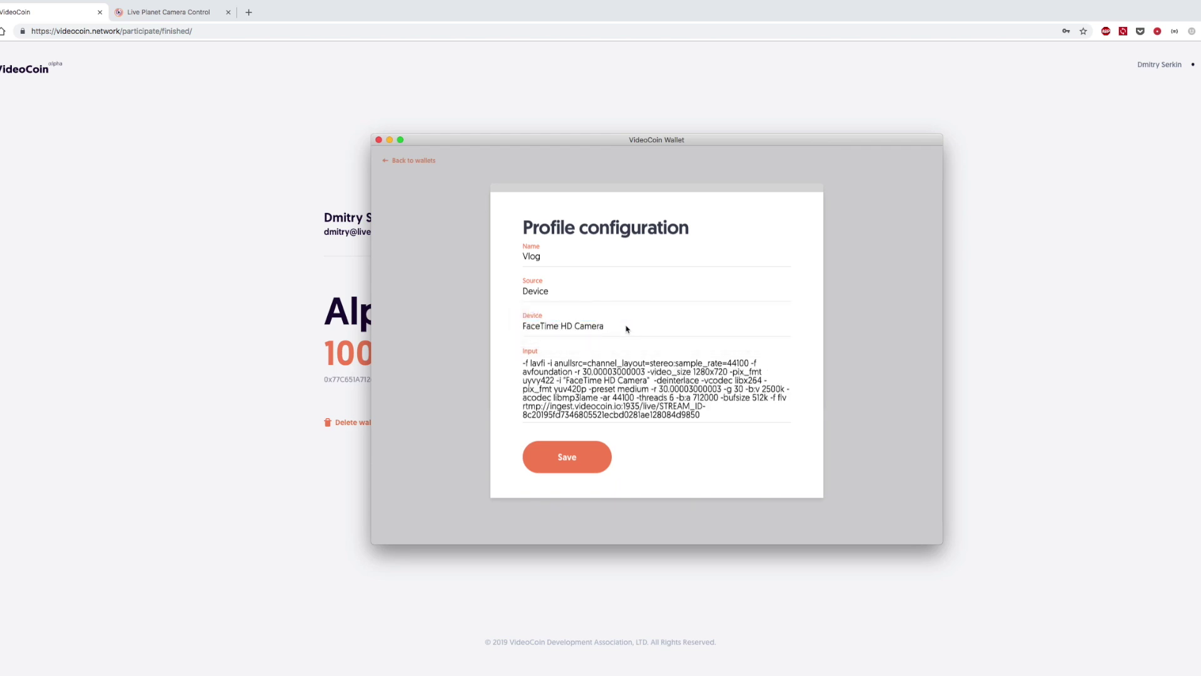
pyautogui.click(577, 448)
pyautogui.click(823, 313)
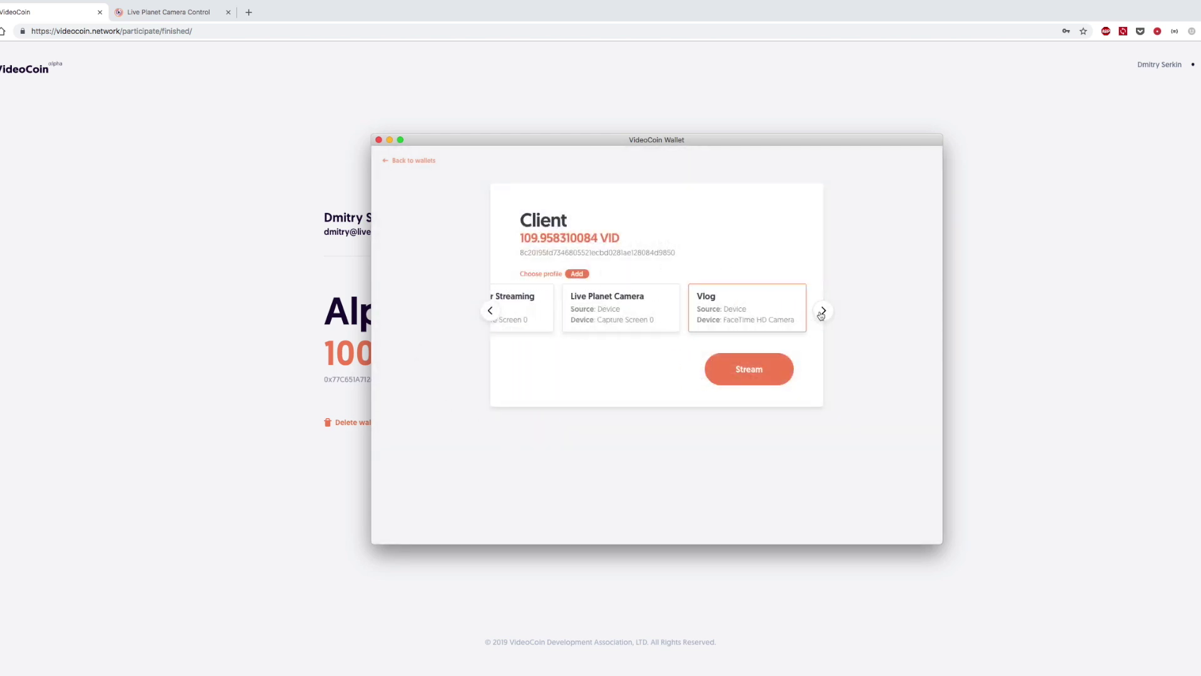
# Start the Vlog-profile webcam stream from the Client wallet, confirming with the wallet password
pyautogui.click(750, 371)
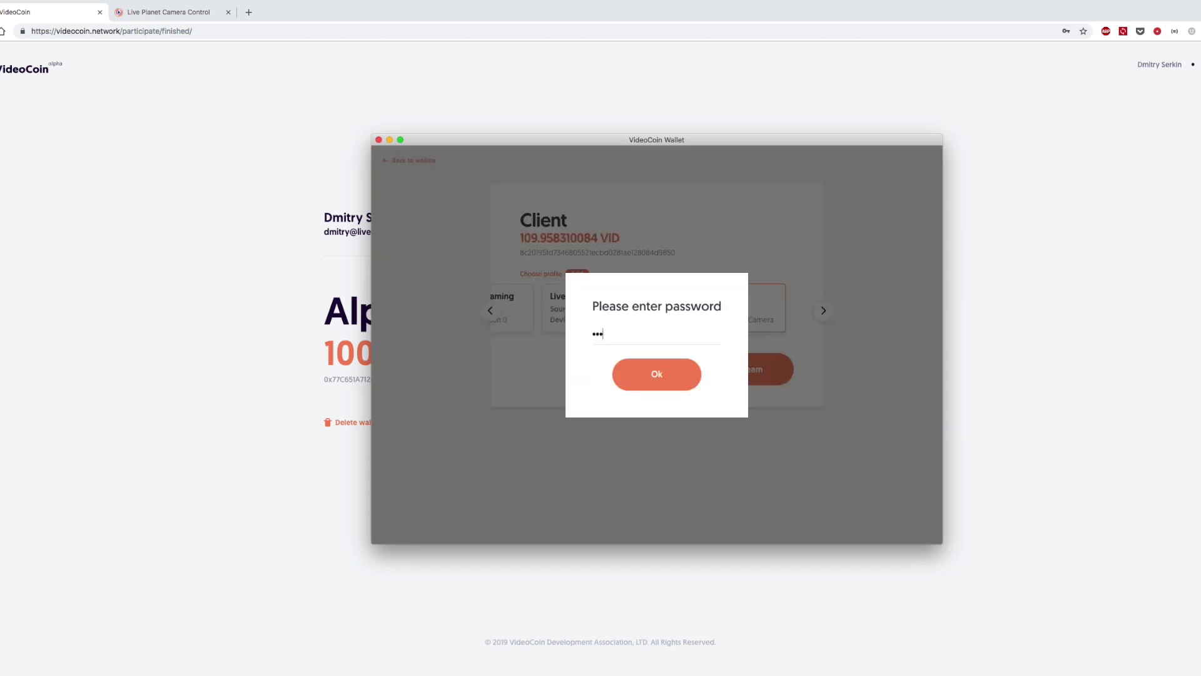
pyautogui.click(660, 381)
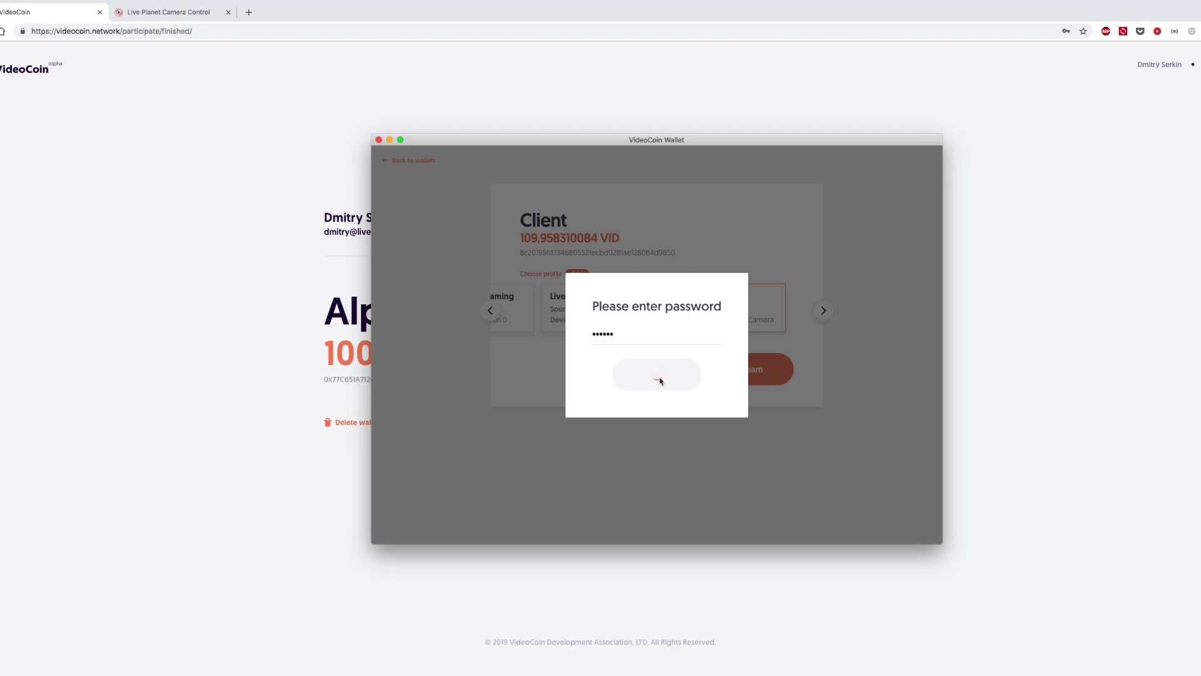